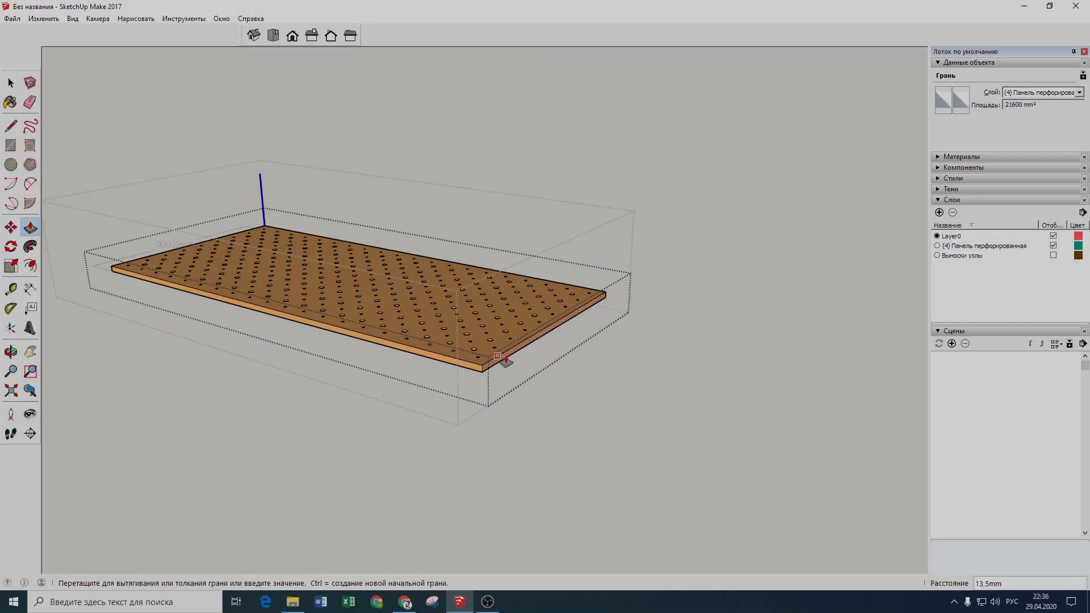
Step: Extrude the perforated board, then window-select the beam's tenon ends and start moving them
click(497, 356)
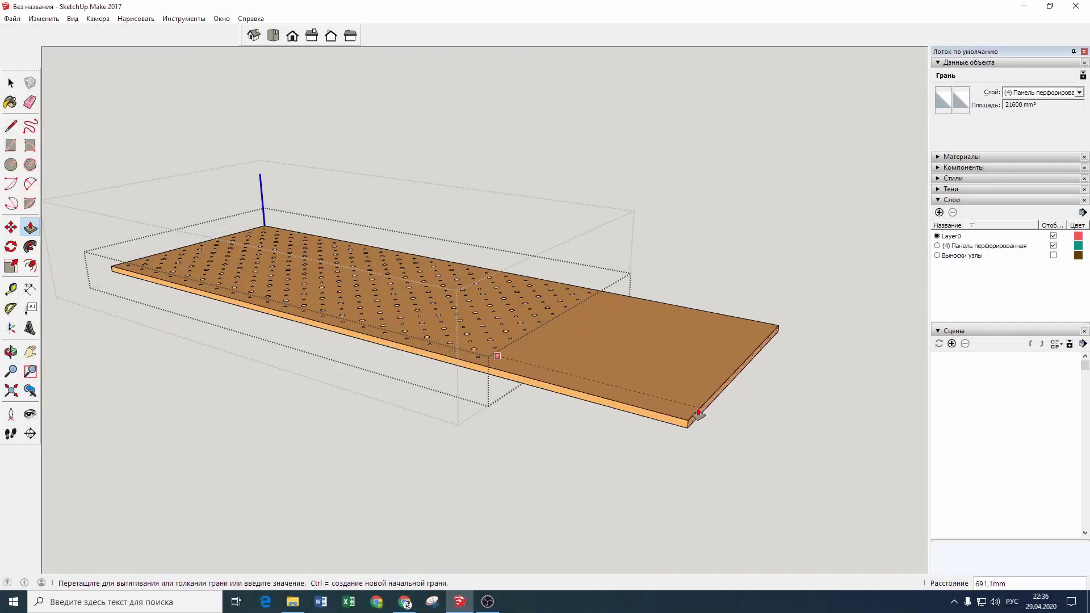
click(528, 380)
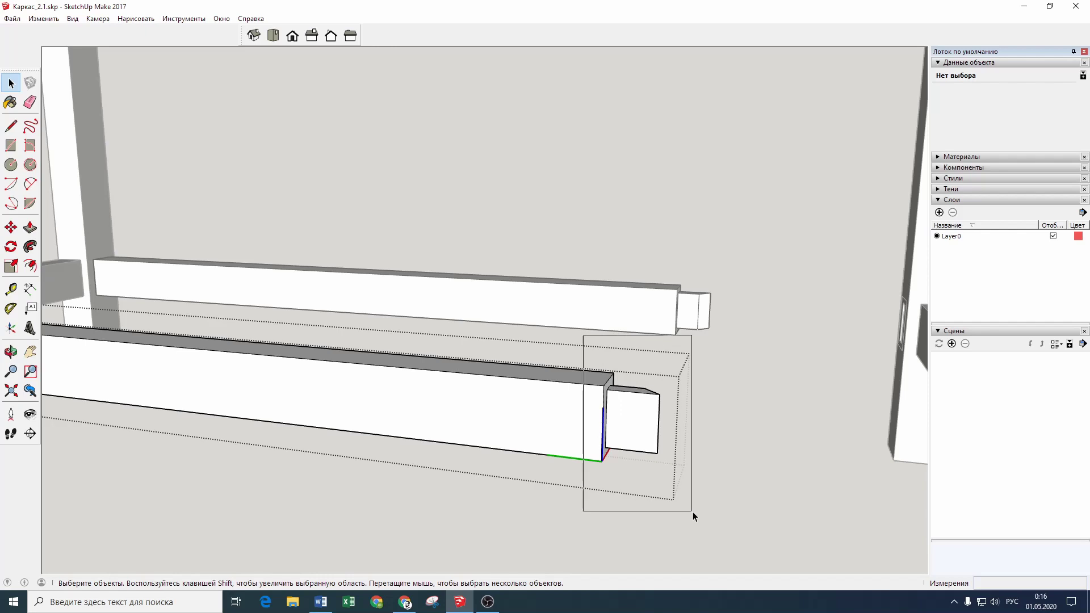
drag(698, 520, 698, 520)
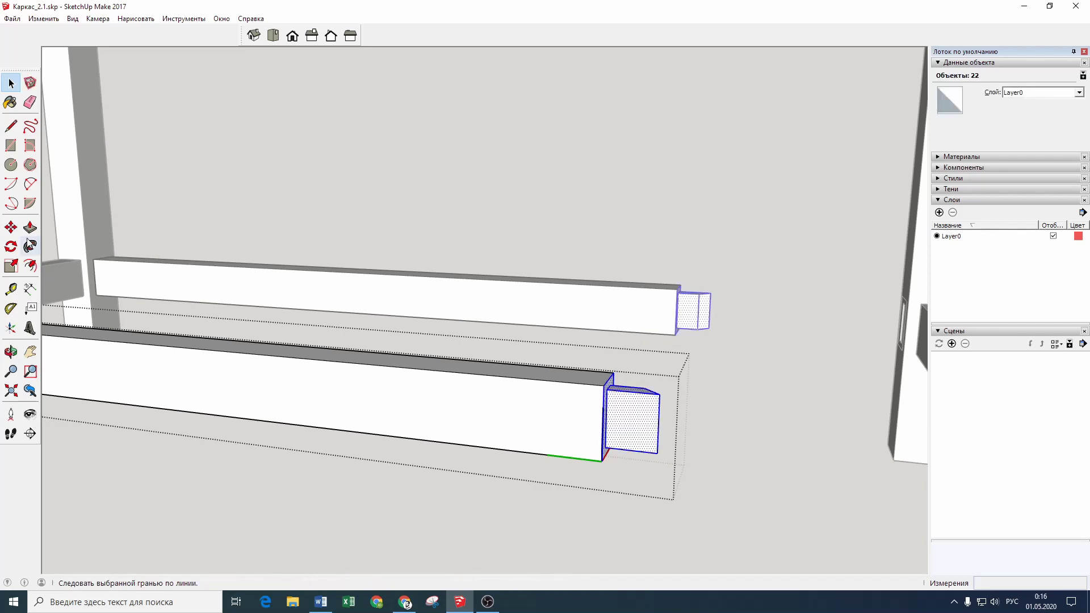
click(11, 228)
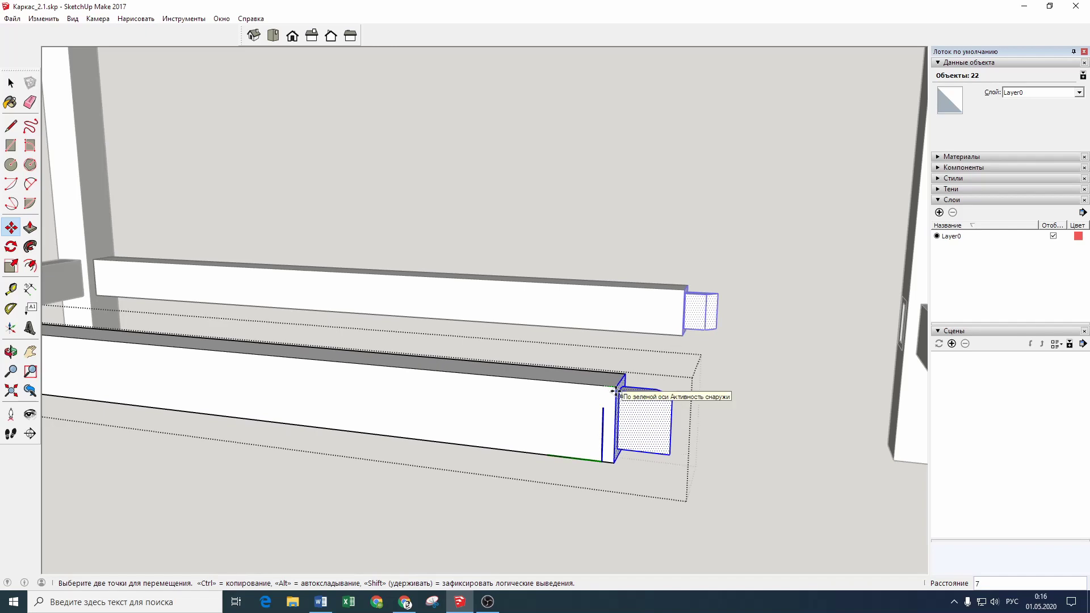
click(601, 390)
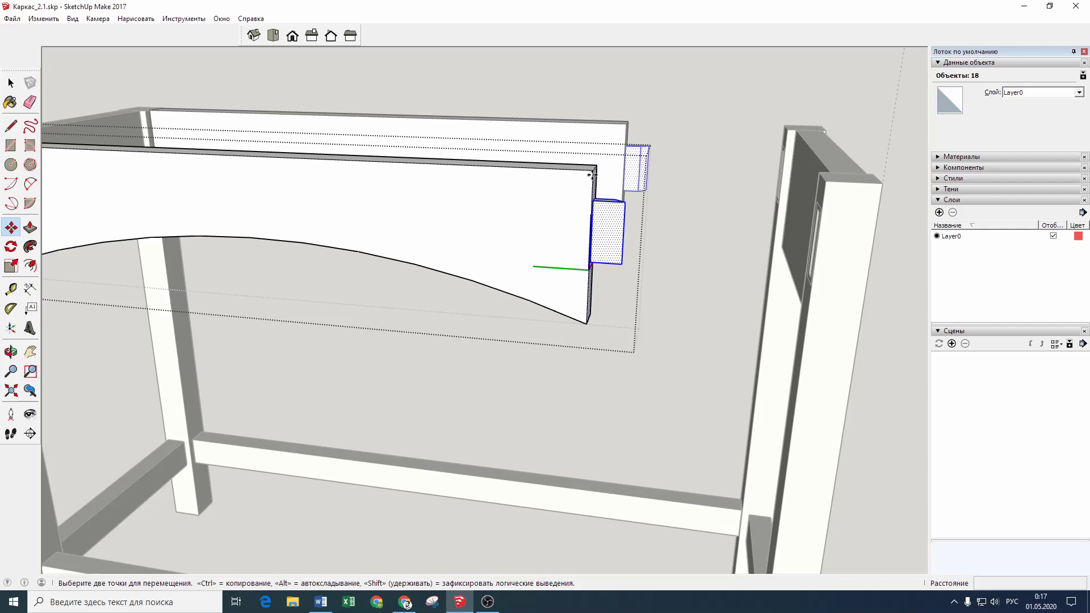
click(591, 175)
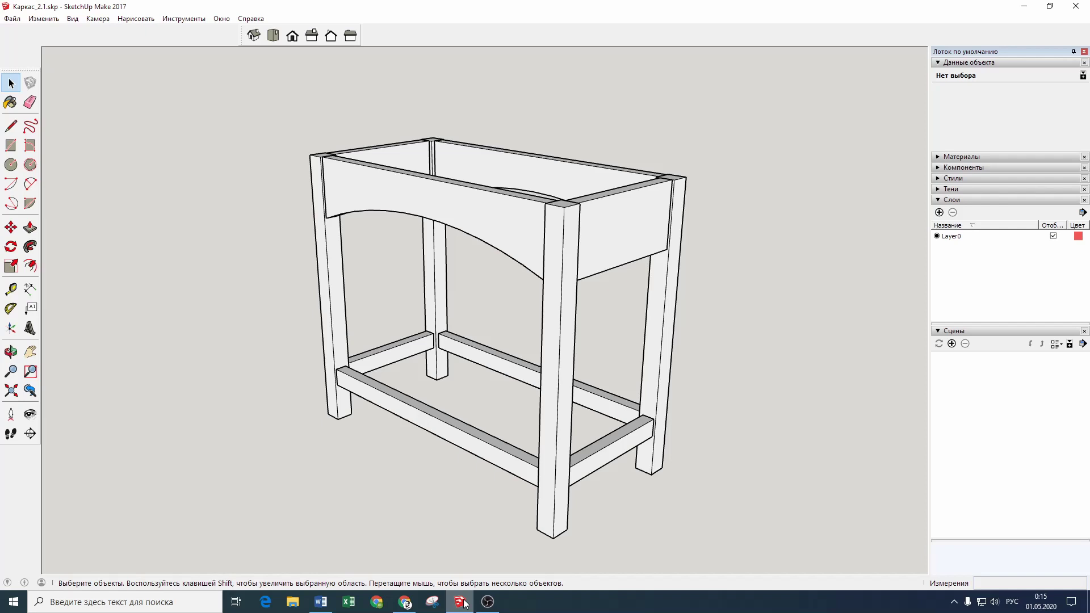
key(o)
mouse_move(390, 453)
mouse_down()
mouse_move(684, 445)
mouse_move(834, 377)
mouse_move(806, 386)
mouse_up()
key(space)
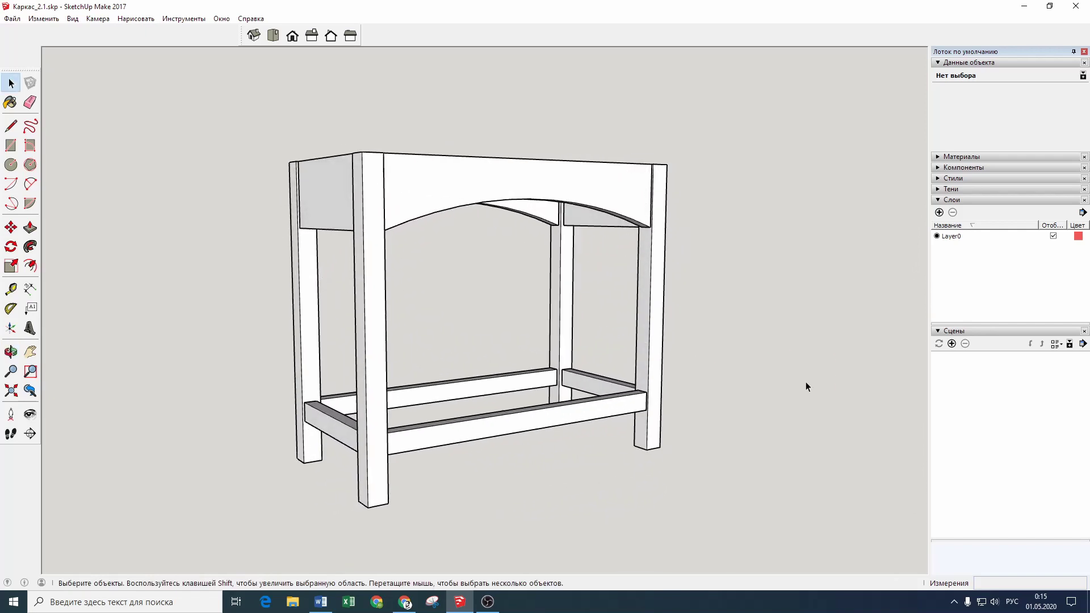
key(o)
mouse_move(88, 441)
mouse_down()
mouse_move(632, 454)
mouse_move(739, 435)
mouse_move(689, 426)
mouse_up()
key(space)
key(o)
mouse_move(154, 418)
mouse_down()
mouse_move(433, 489)
mouse_move(638, 498)
mouse_up()
key(space)
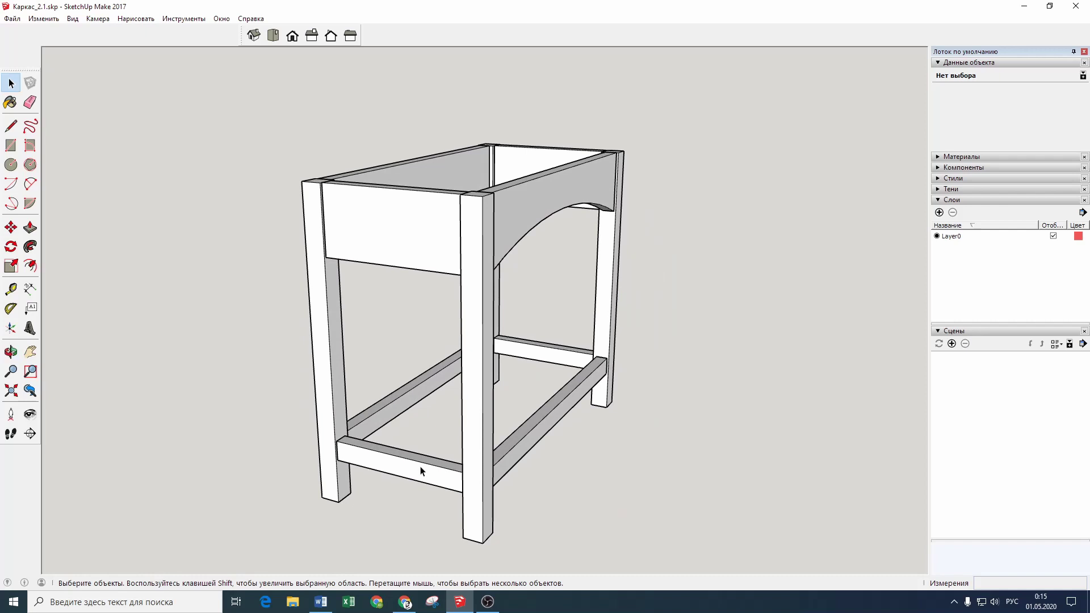
mouse_move(129, 457)
middle_down()
mouse_move(425, 459)
mouse_move(539, 443)
middle_up()
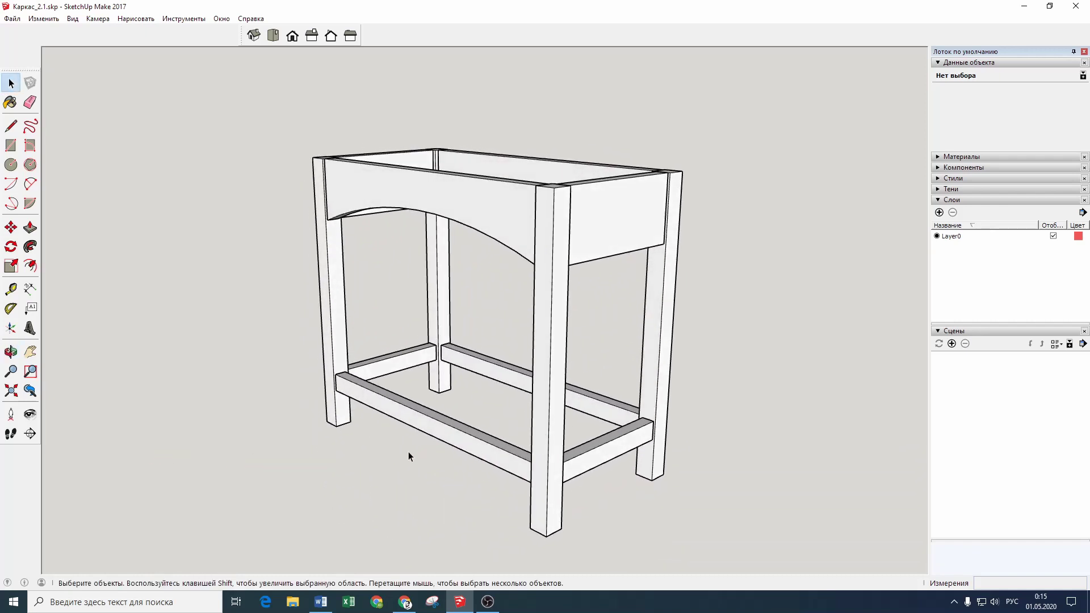
mouse_move(294, 475)
middle_down()
mouse_move(386, 489)
mouse_move(426, 465)
middle_up()
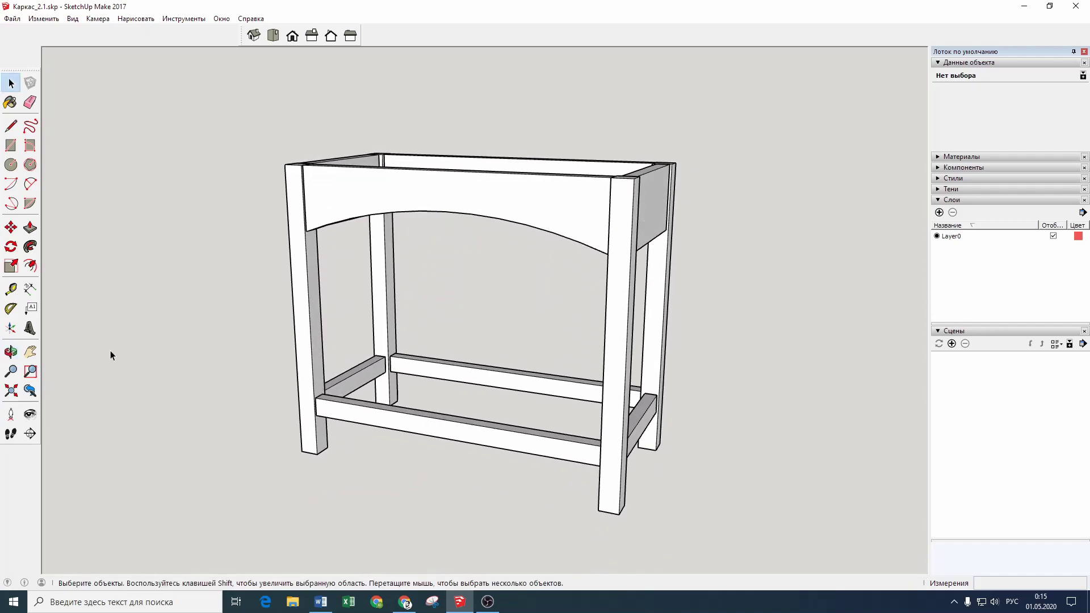
Step: Place a guide line 200 mm off the right leg's edge
click(11, 289)
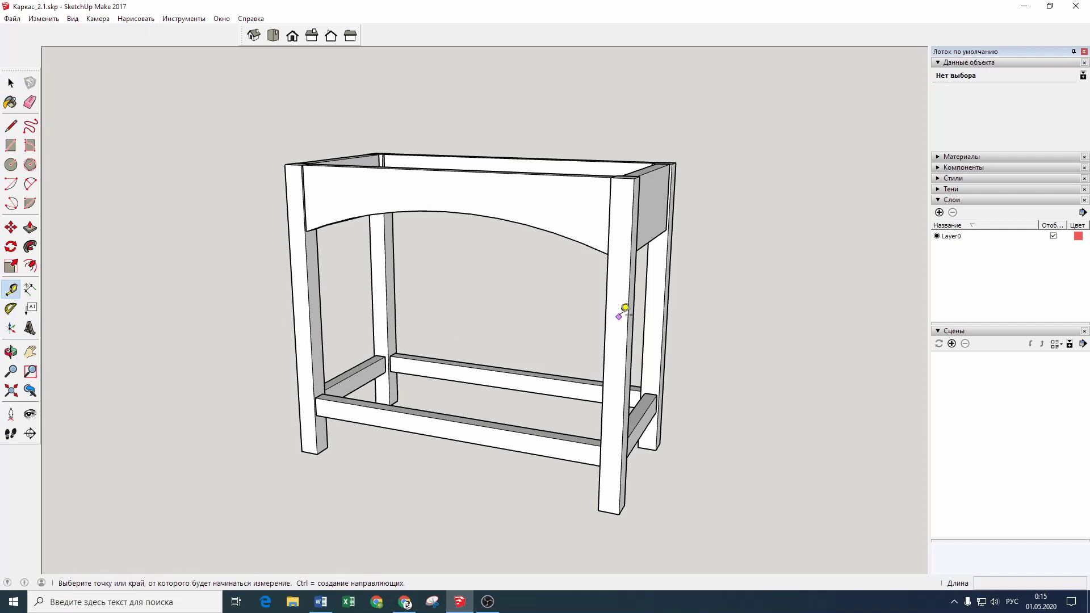
click(625, 309)
key(Return)
key(space)
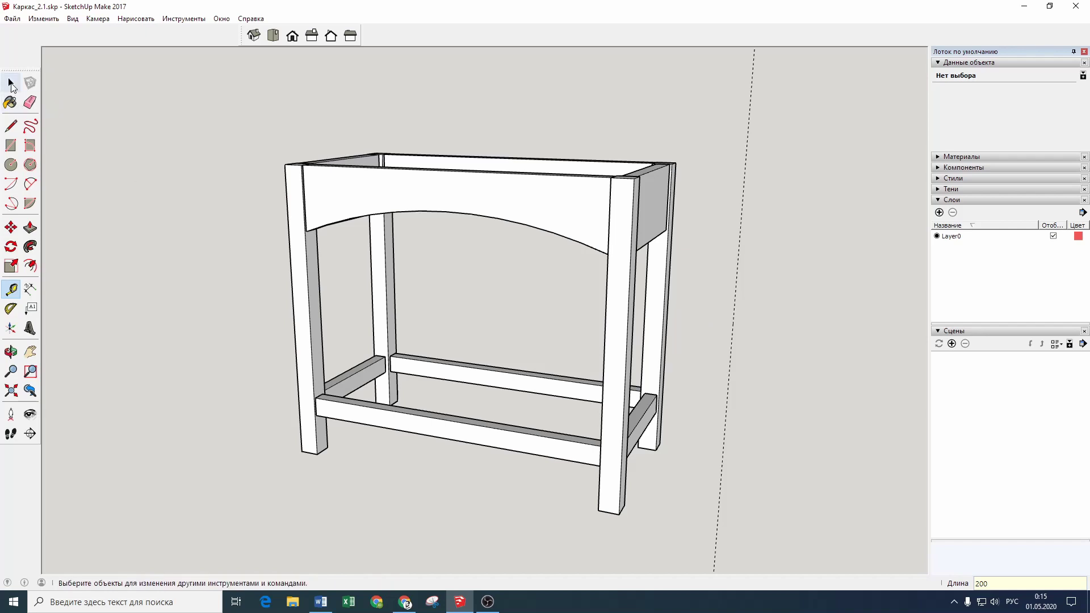
Step: Select the whole right leg assembly and move it 200 mm away from the frame
mouse_move(572, 172)
middle_down()
mouse_move(633, 170)
mouse_move(629, 130)
middle_up()
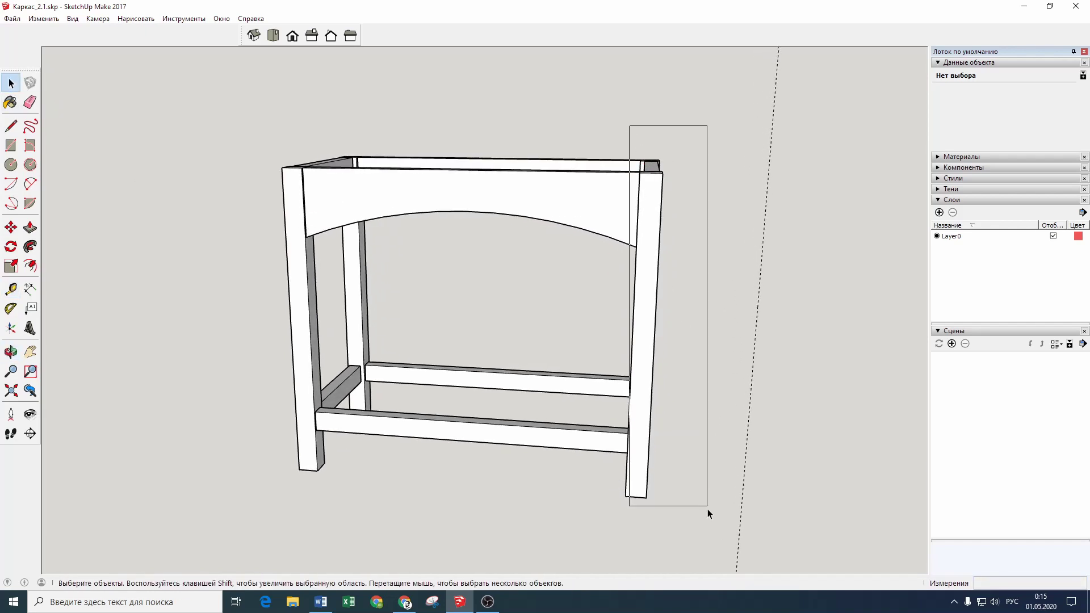
drag(707, 509, 707, 508)
ctrl+drag(585, 127, 677, 457)
key(m)
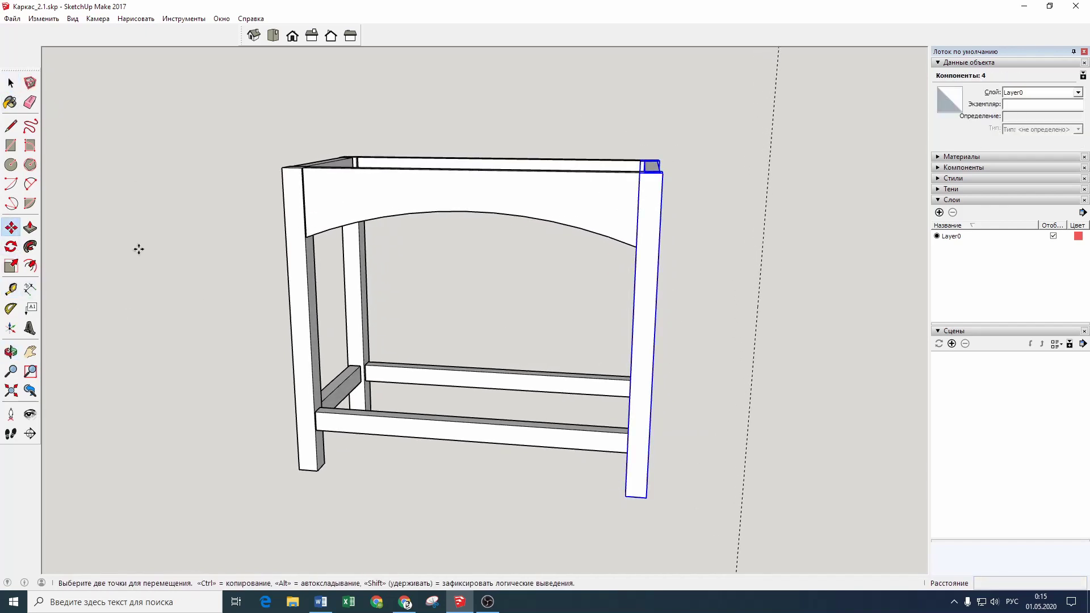
click(661, 233)
text(200)
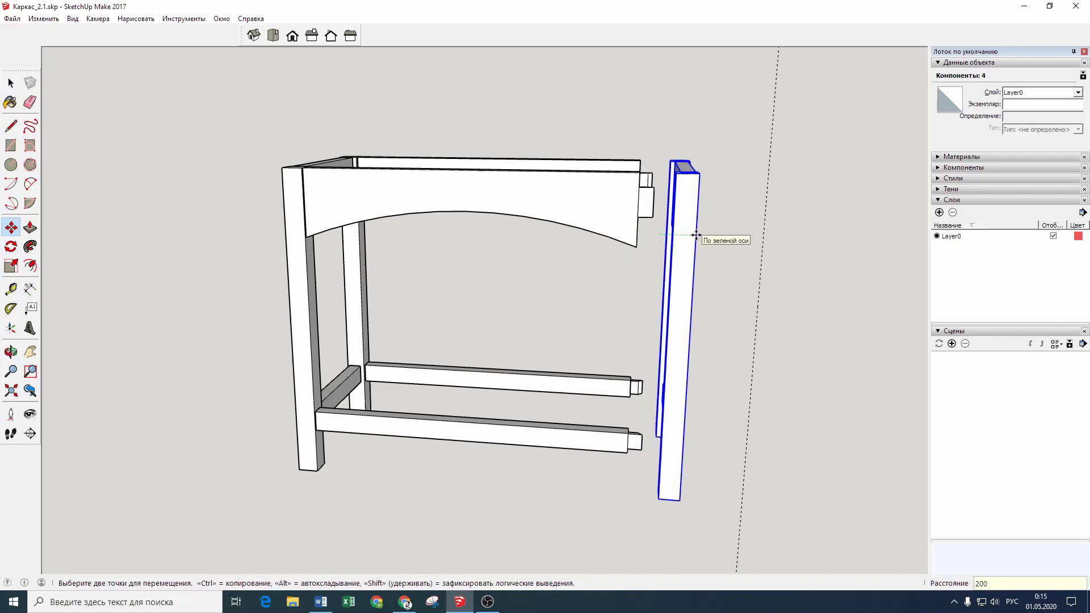
key(Return)
key(space)
mouse_move(656, 162)
middle_down()
mouse_move(579, 161)
mouse_move(607, 214)
middle_up()
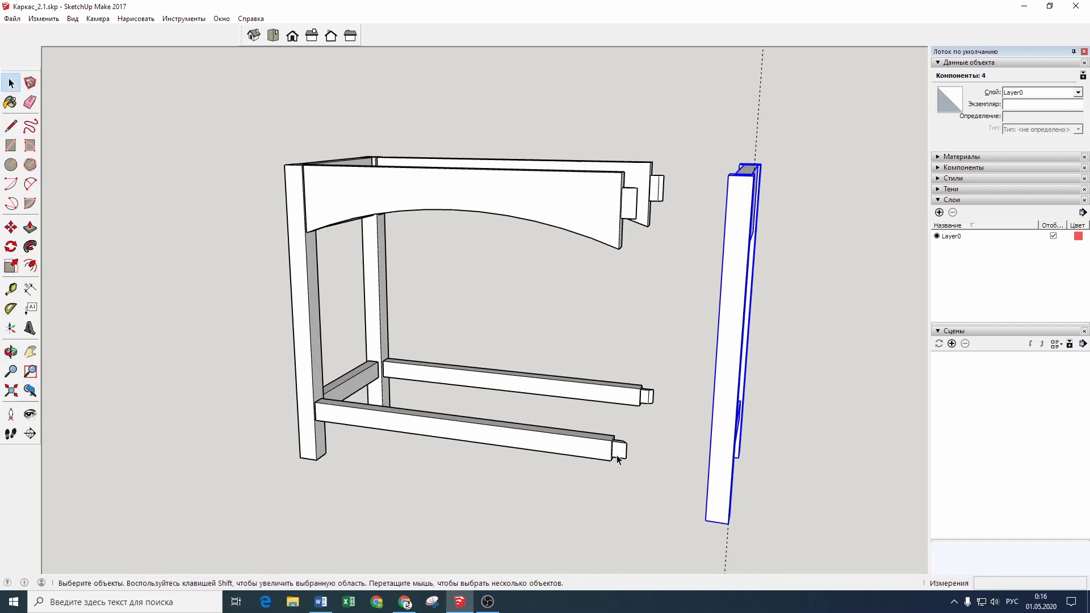
Step: Open the lower rail component for editing and window-select its tenon end blocks
scroll(605, 470, up, 2)
scroll(605, 470, up, 2)
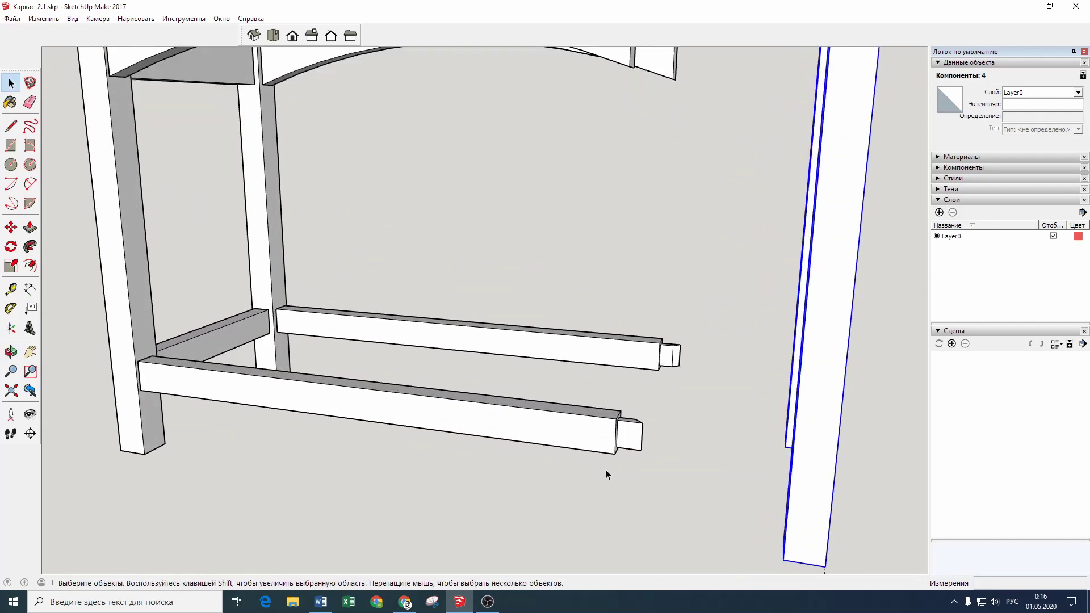
scroll(605, 469, up, 2)
middle_drag(615, 459, 703, 475)
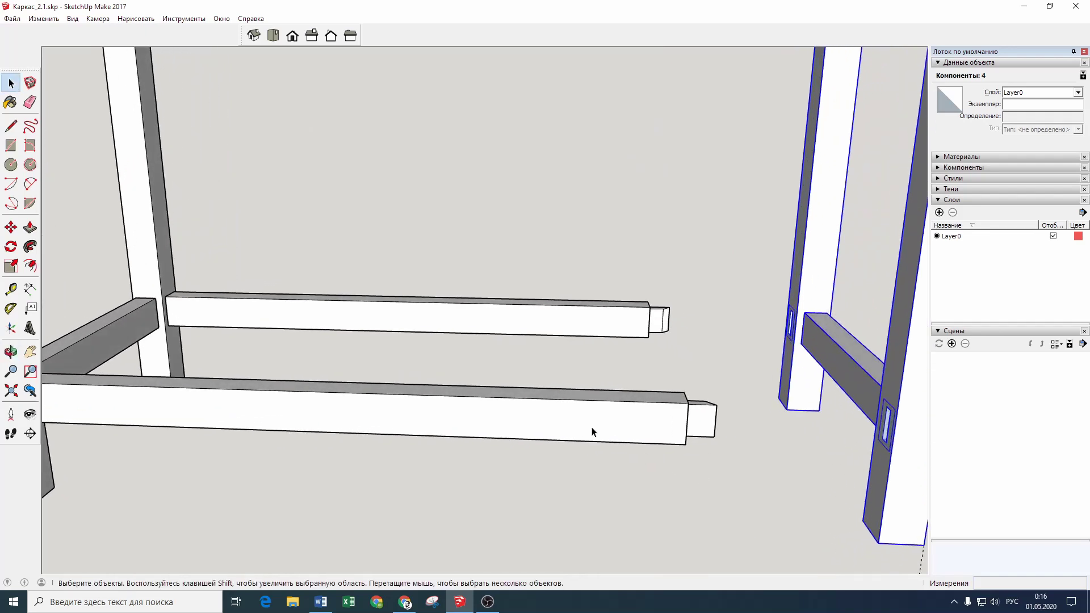
double_click(509, 426)
mouse_move(640, 440)
middle_down()
mouse_move(591, 414)
mouse_move(591, 401)
mouse_move(637, 390)
mouse_move(607, 396)
middle_up()
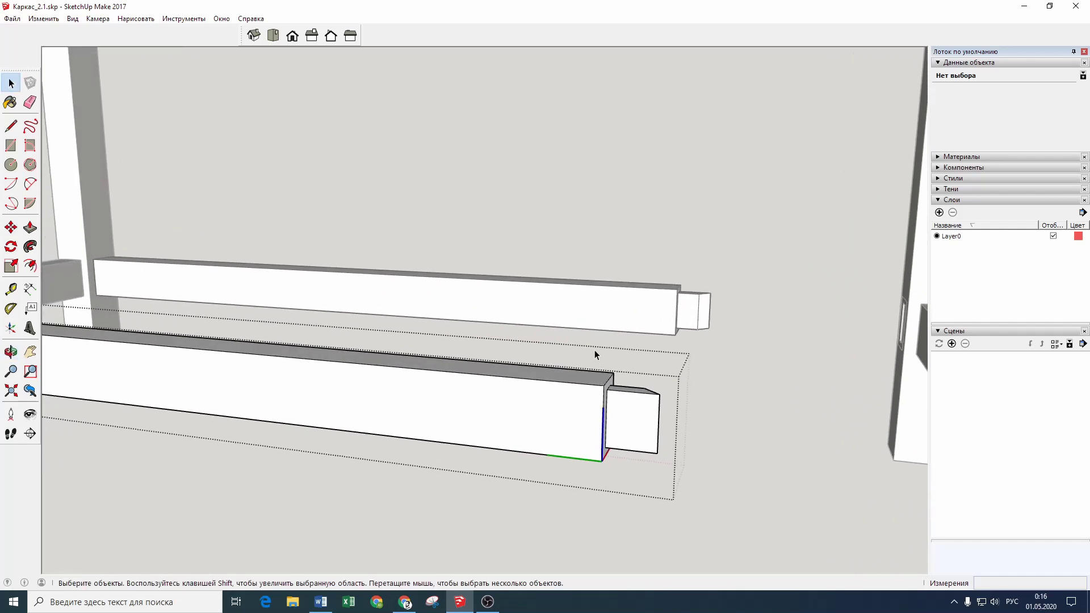
drag(583, 335, 671, 491)
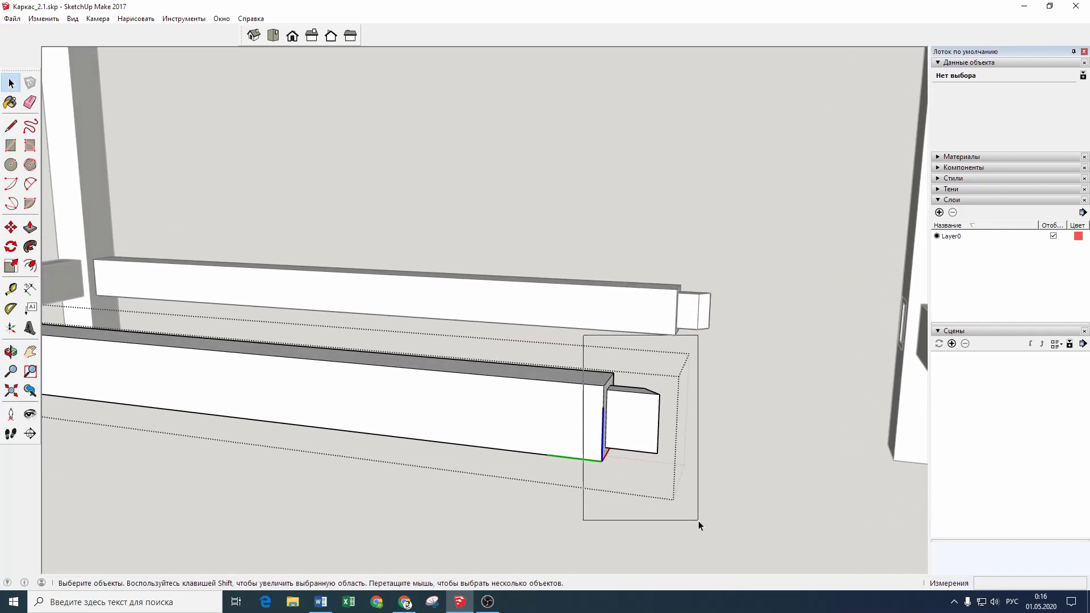
drag(698, 520, 698, 520)
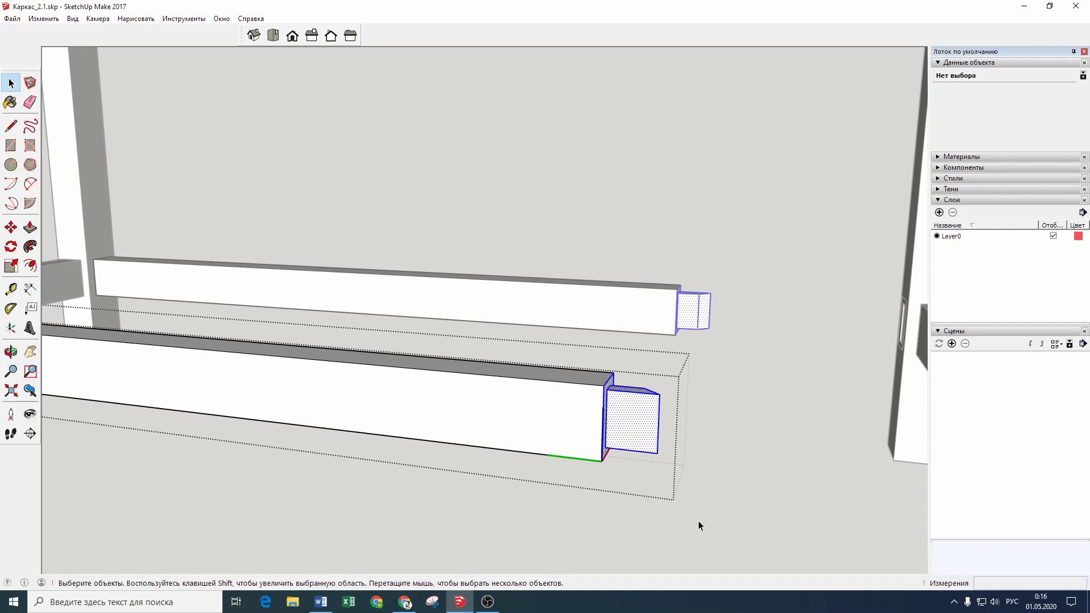
click(11, 227)
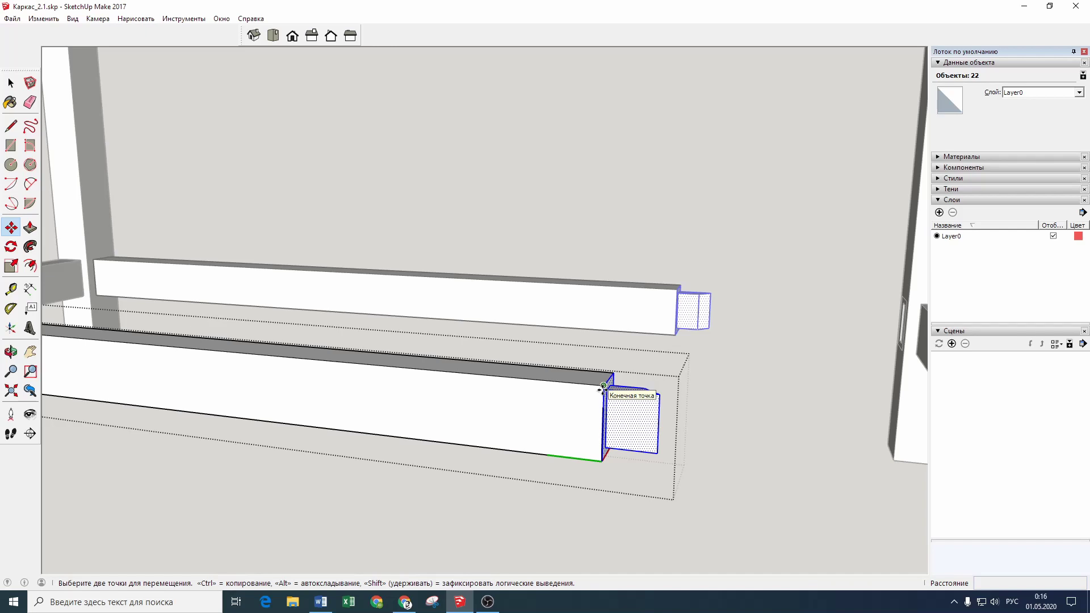
Step: Move the lower rails' tenon ends 200 mm along green, lengthening the rails
click(600, 390)
text(200)
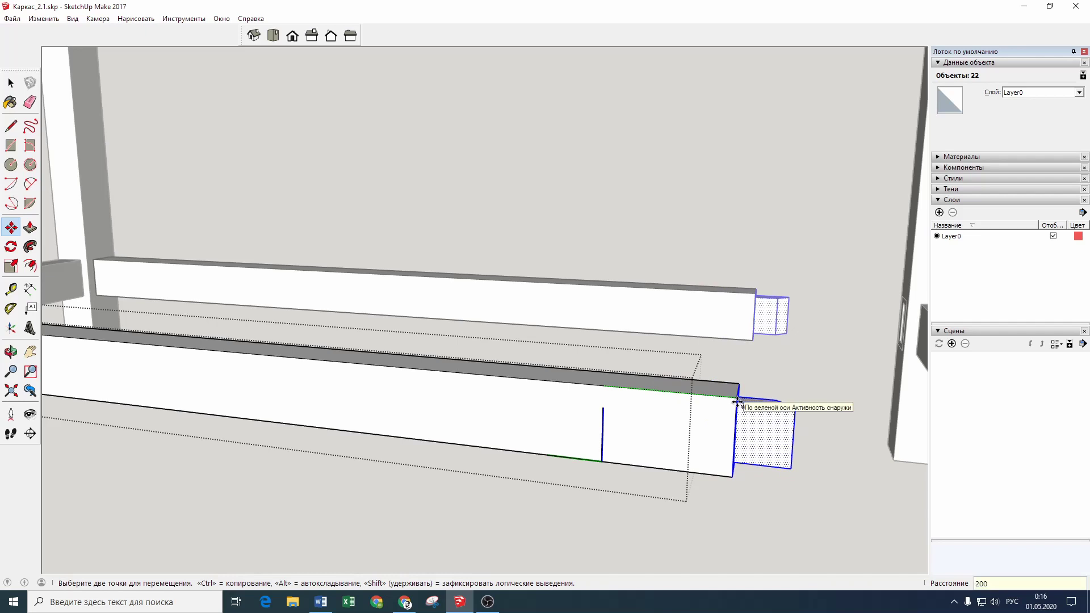
key(Return)
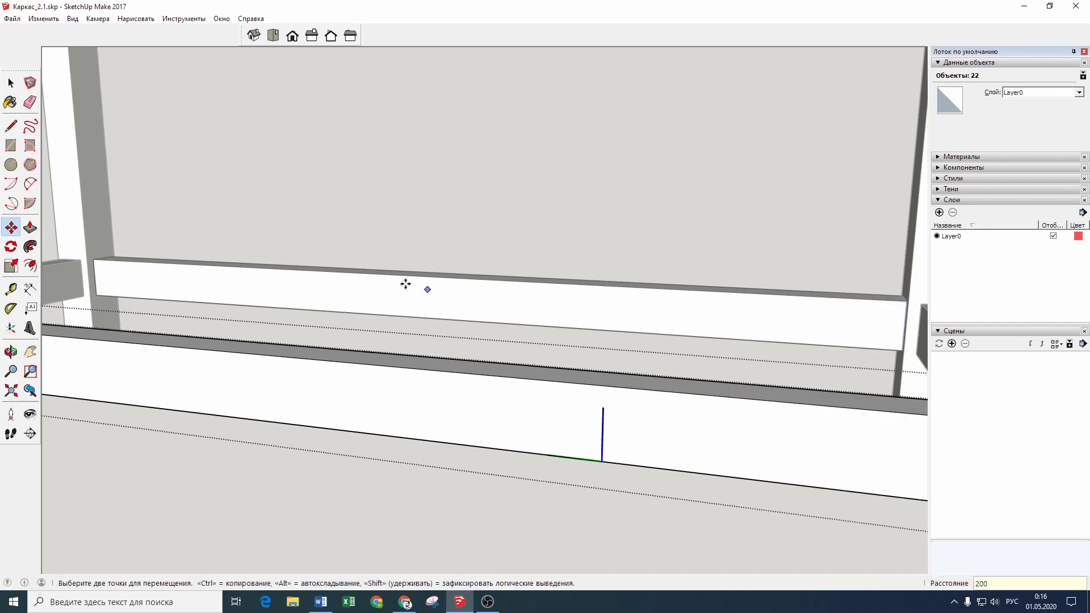
click(11, 83)
mouse_move(267, 158)
middle_down()
mouse_move(331, 173)
mouse_move(440, 280)
mouse_move(465, 344)
mouse_move(600, 386)
mouse_move(754, 381)
middle_up()
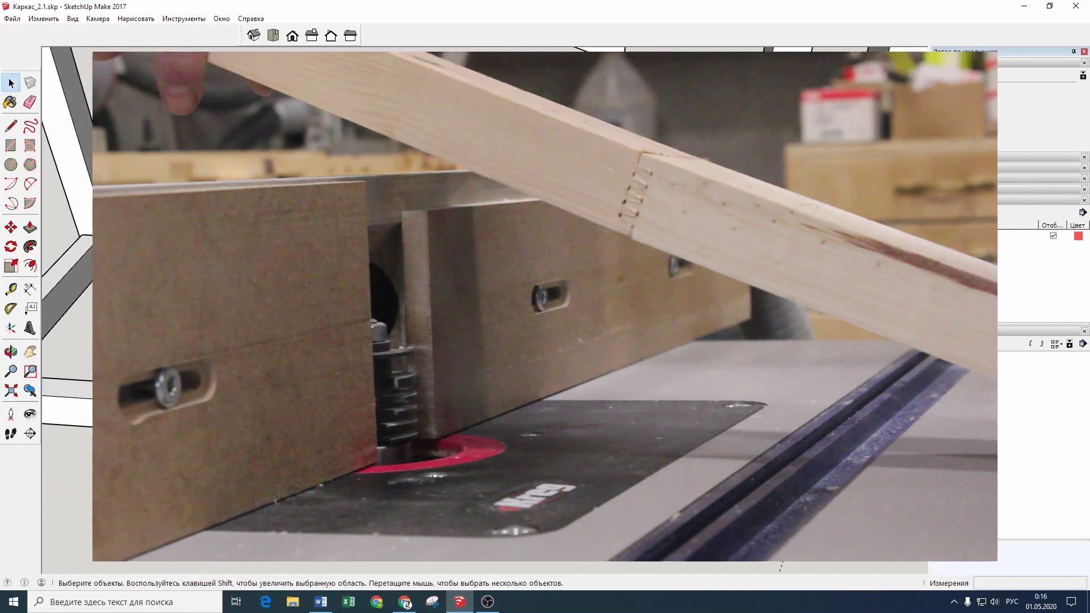
key(o)
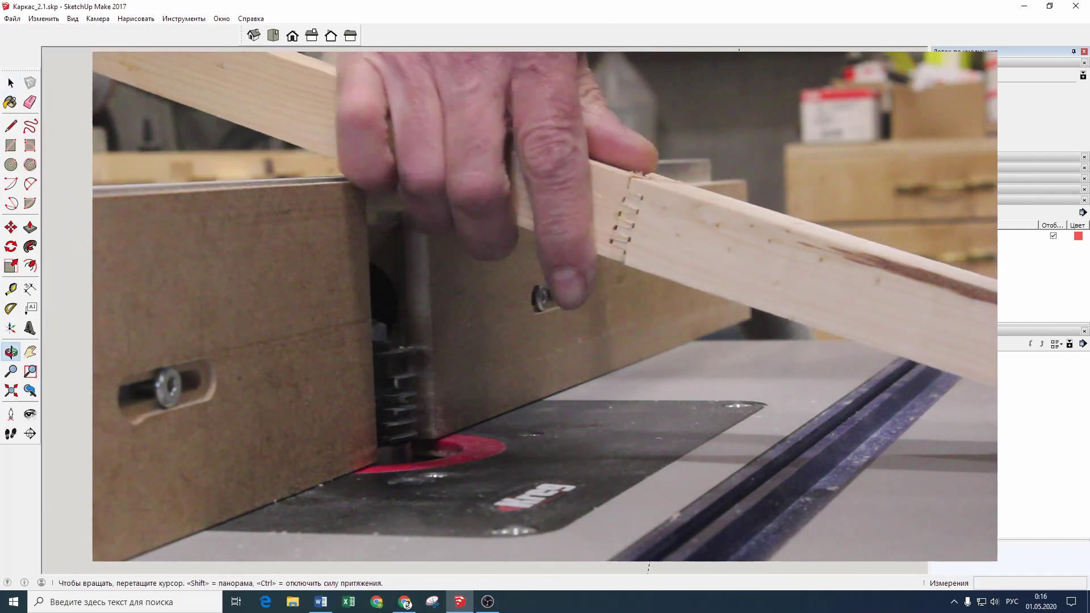
key(space)
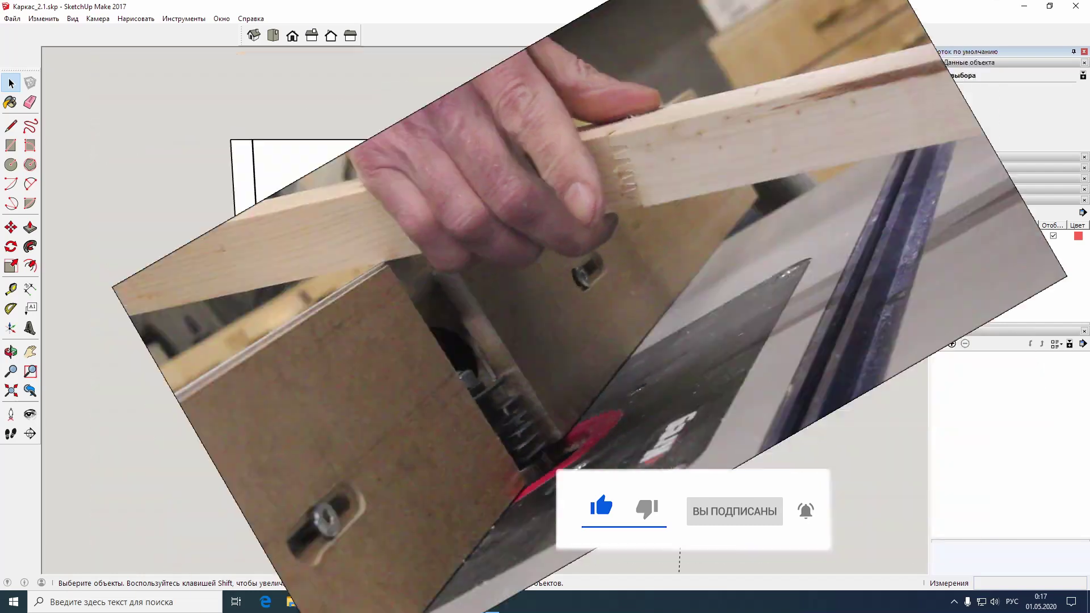
key(o)
Step: Window-select the curved front rail's right end and its tenon (18 objects)
drag(673, 388, 540, 390)
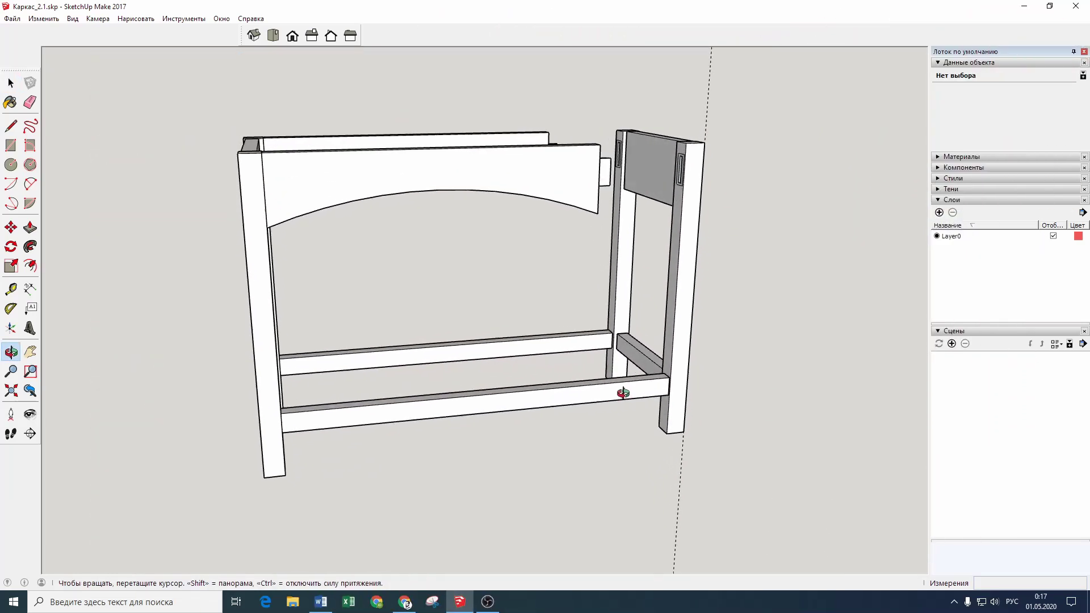
key(space)
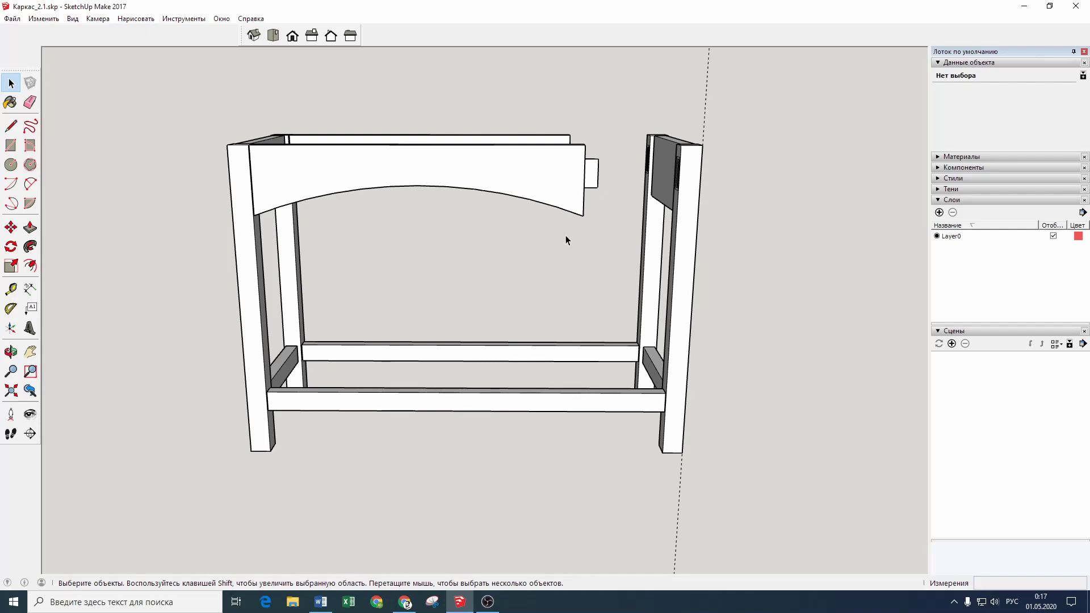
middle_drag(584, 226, 553, 152)
scroll(542, 182, up, 3)
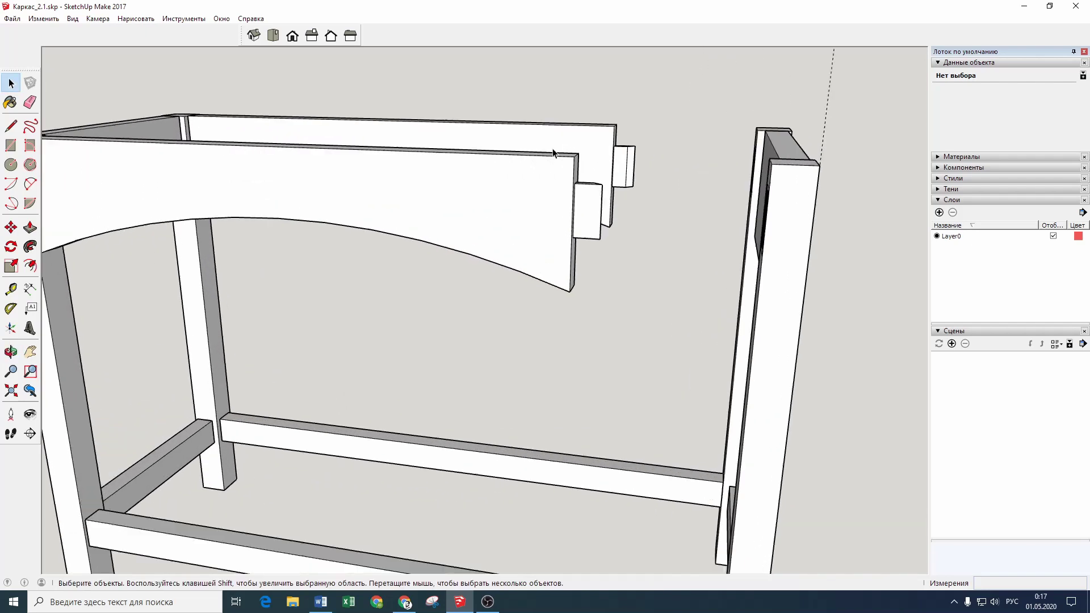
scroll(536, 202, up, 2)
mouse_move(535, 203)
middle_down()
mouse_move(567, 194)
mouse_move(573, 176)
middle_up()
drag(568, 166, 627, 266)
middle_drag(628, 266, 505, 213)
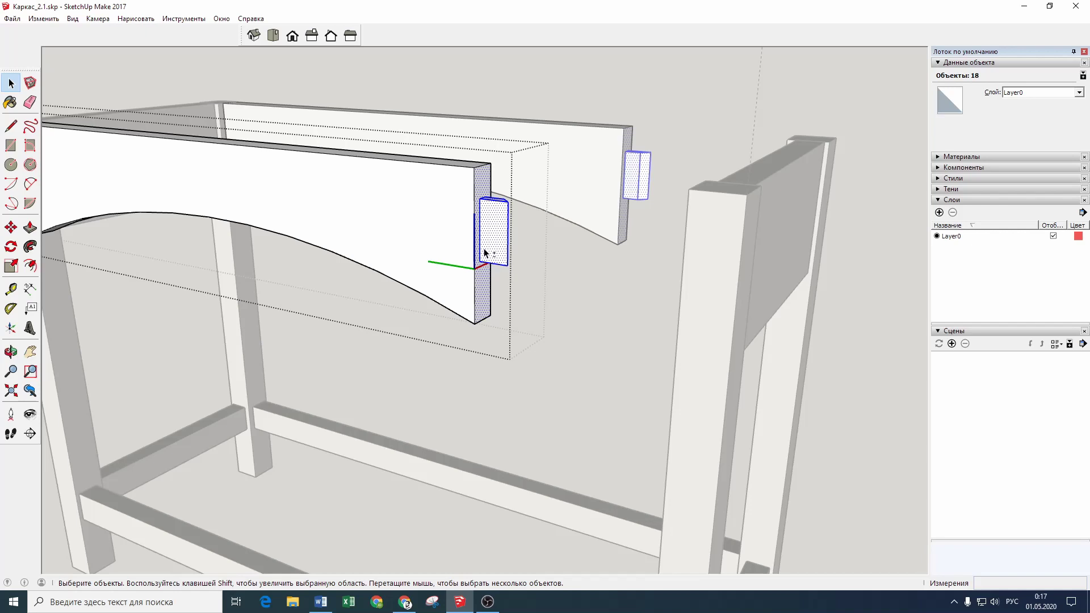
Step: Stretch the arched apron's right end 200 mm along red so its tenon meets the moved leg
mouse_move(518, 321)
middle_down()
mouse_move(560, 309)
mouse_move(608, 316)
mouse_move(595, 321)
middle_up()
click(11, 227)
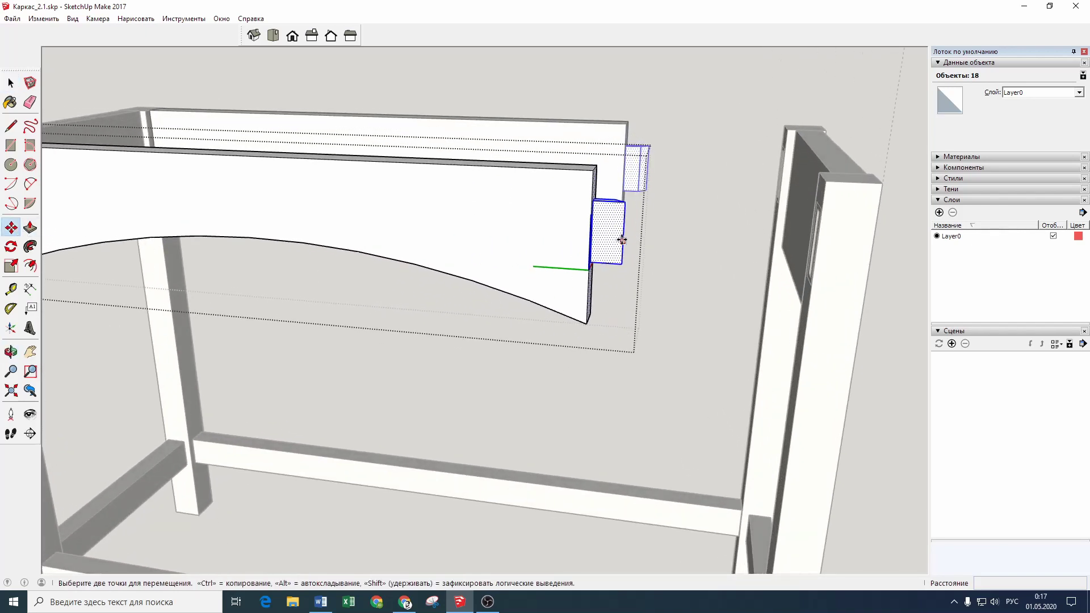
click(592, 171)
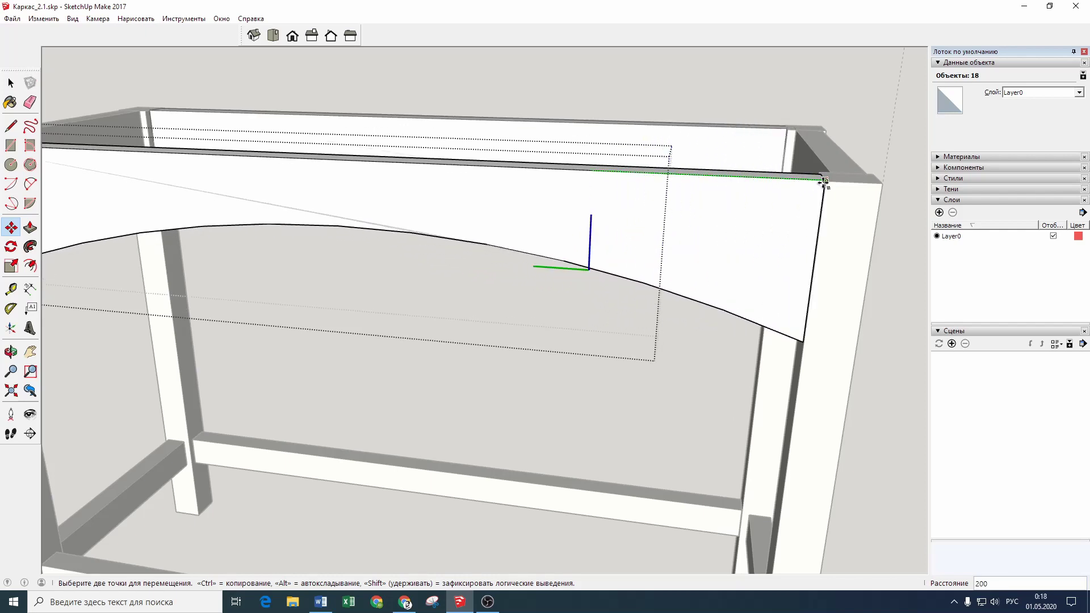
click(825, 180)
key(space)
click(601, 101)
mouse_move(602, 101)
middle_down()
mouse_move(615, 199)
mouse_move(674, 156)
mouse_move(590, 165)
middle_up()
click(11, 289)
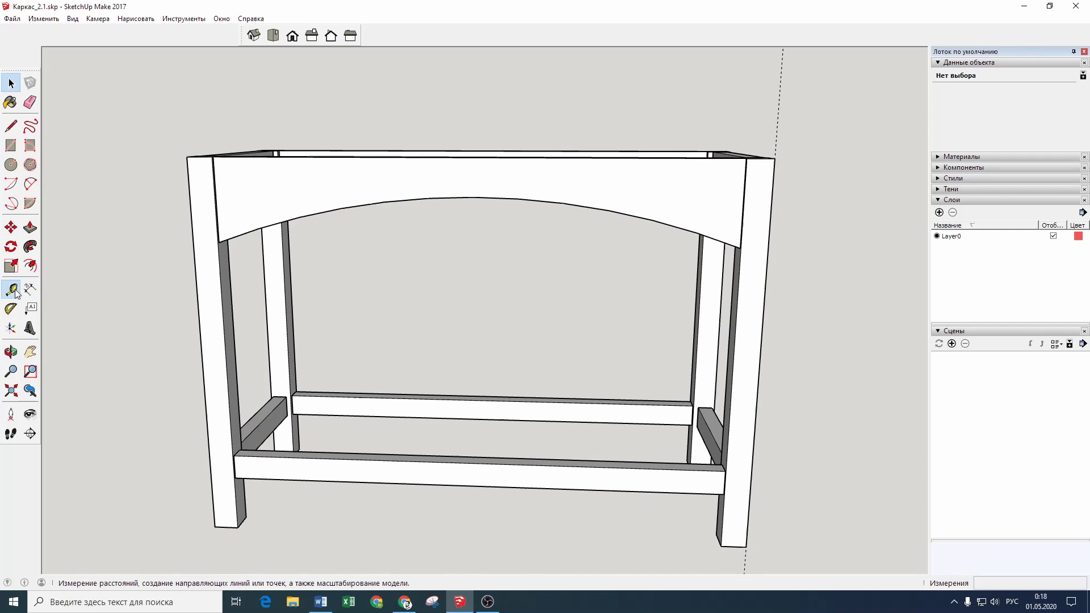
click(200, 329)
click(476, 150)
scroll(340, 183, down, 3)
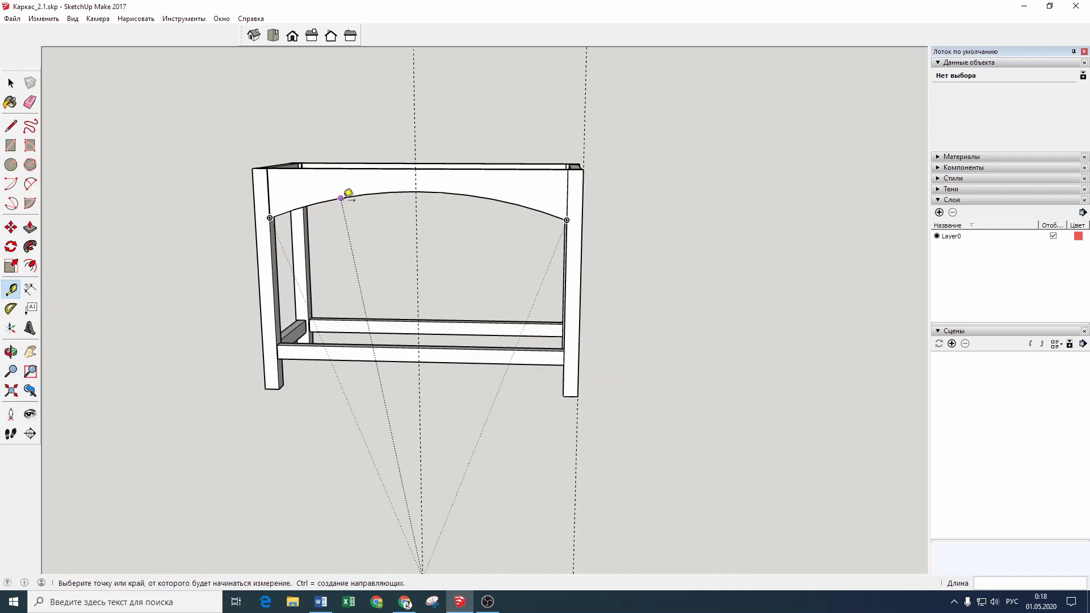
scroll(348, 193, down, 2)
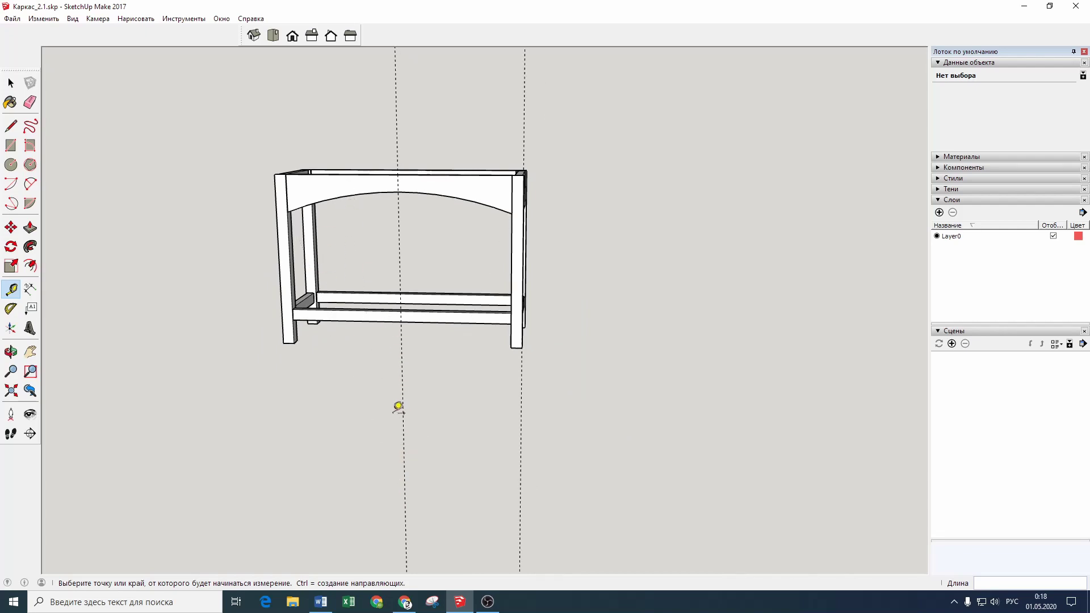
click(404, 490)
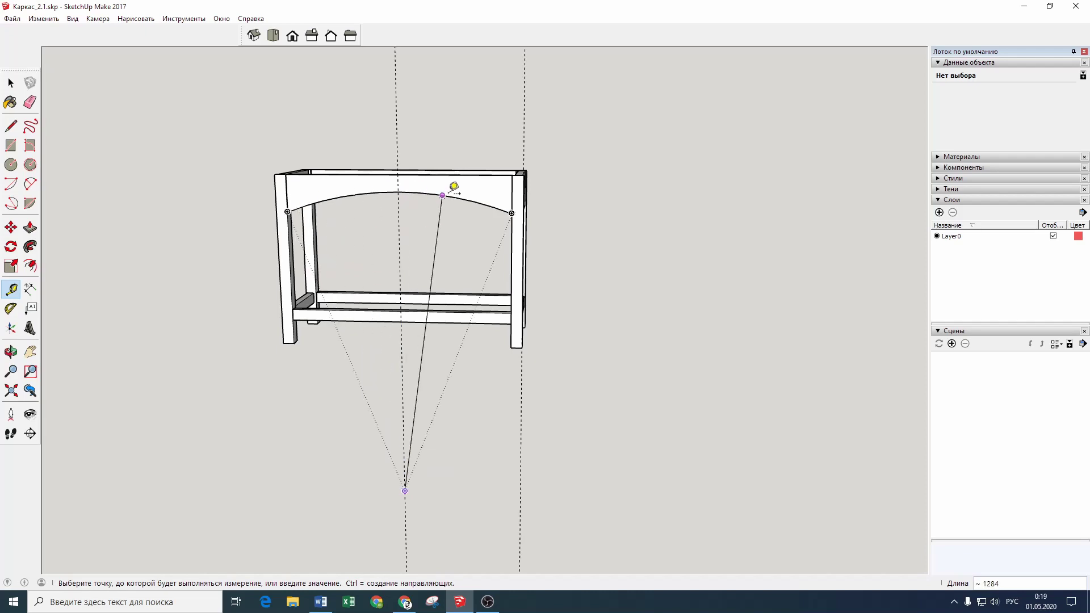
click(405, 488)
scroll(489, 243, up, 1)
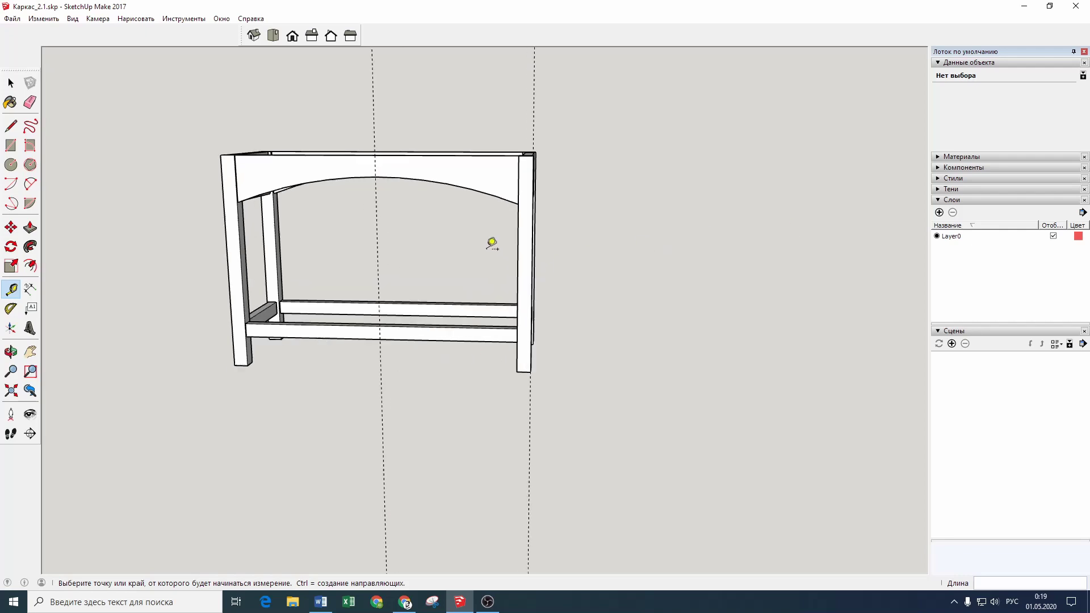
scroll(488, 243, up, 1)
click(58, 19)
click(128, 122)
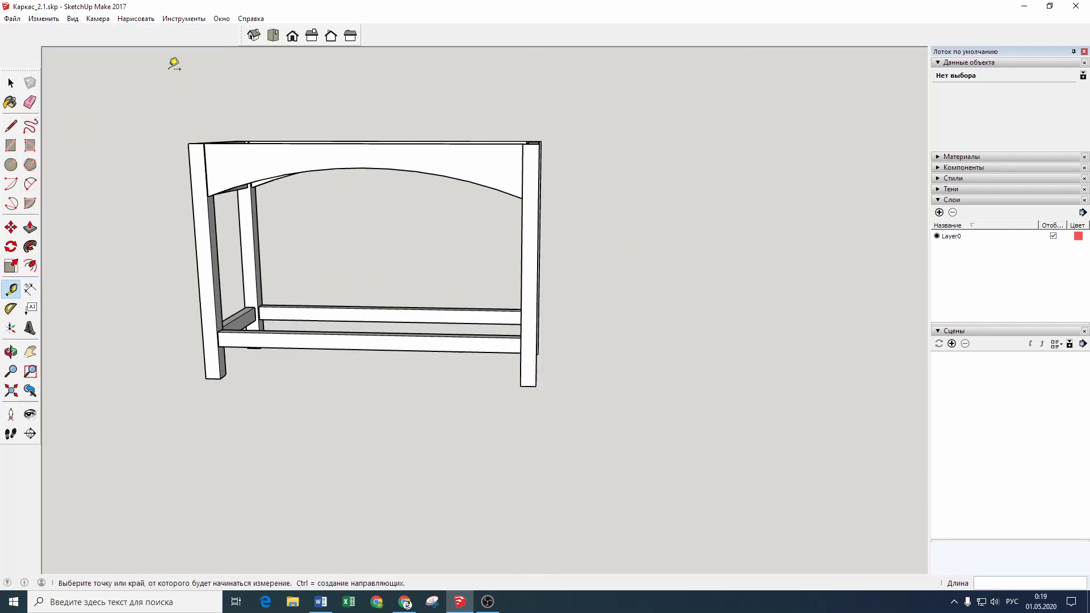
click(78, 18)
click(239, 370)
mouse_move(239, 370)
middle_down()
mouse_move(306, 168)
mouse_move(450, 252)
middle_up()
click(10, 83)
scroll(568, 181, up, 3)
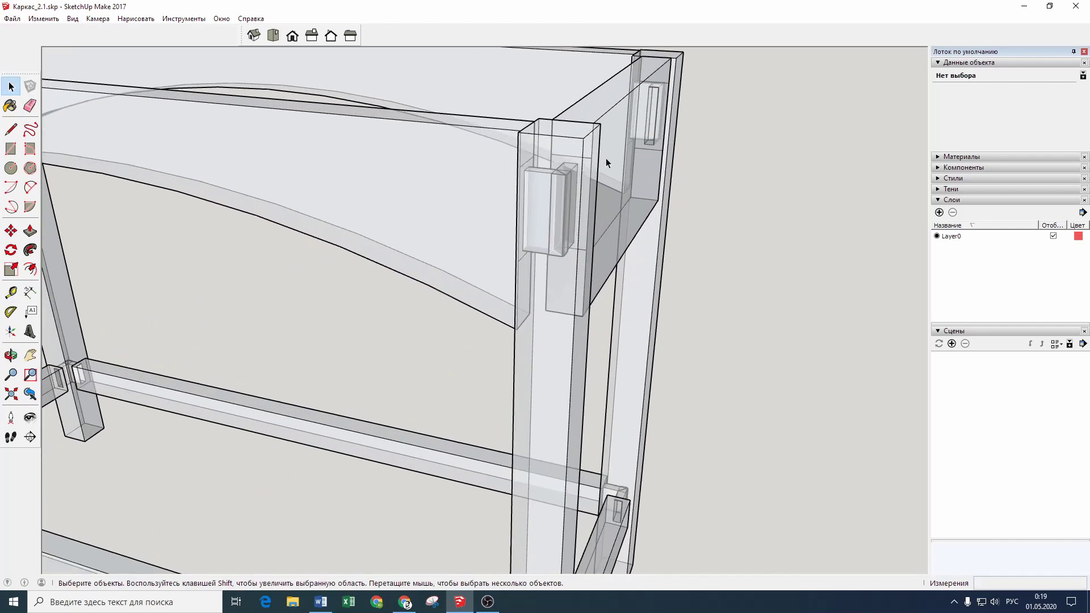
scroll(344, 254, up, 3)
middle_drag(344, 254, 441, 166)
scroll(441, 166, down, 5)
mouse_move(851, 85)
middle_down()
mouse_move(434, 79)
mouse_move(657, 175)
mouse_move(343, 146)
middle_up()
scroll(796, 175, down, 2)
mouse_move(796, 175)
middle_down()
mouse_move(394, 192)
mouse_move(610, 214)
middle_up()
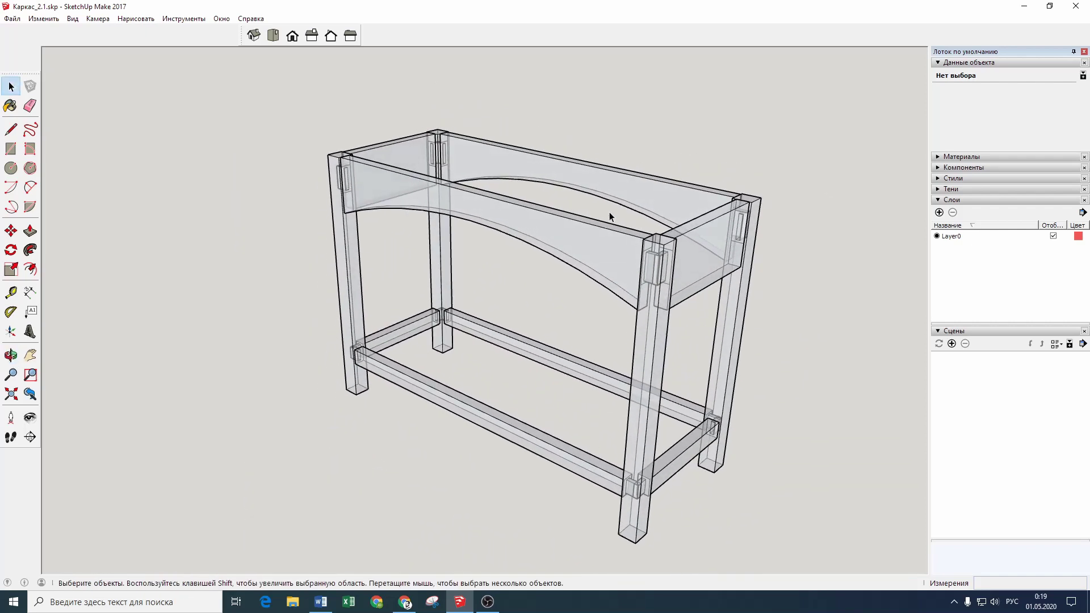
click(71, 19)
mouse_move(102, 168)
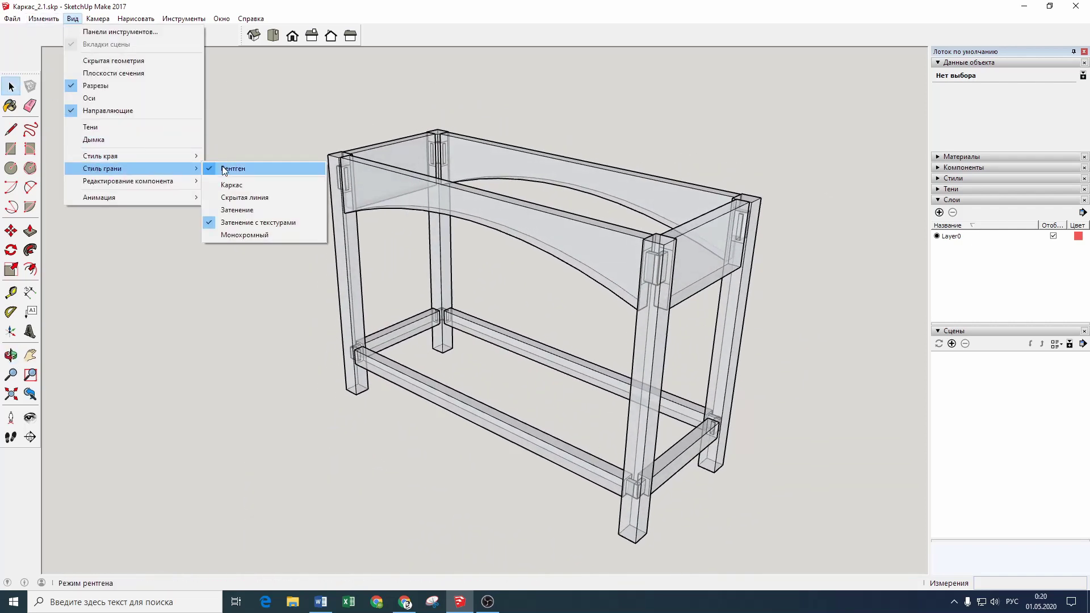
click(233, 170)
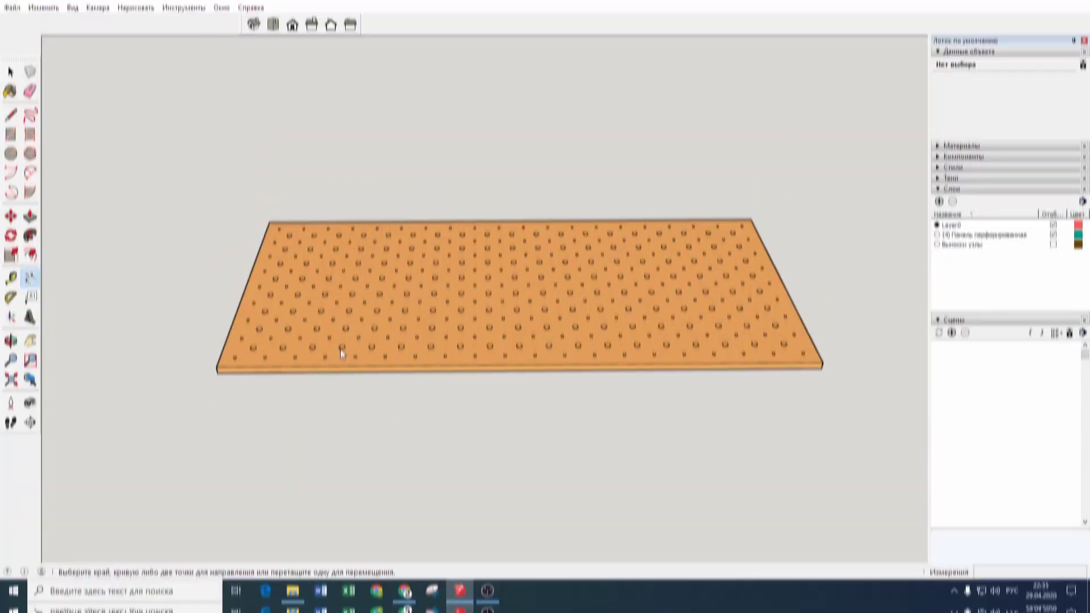
Step: In isometric view, dimension the panel's 2000 mm length and 900 mm width
click(254, 35)
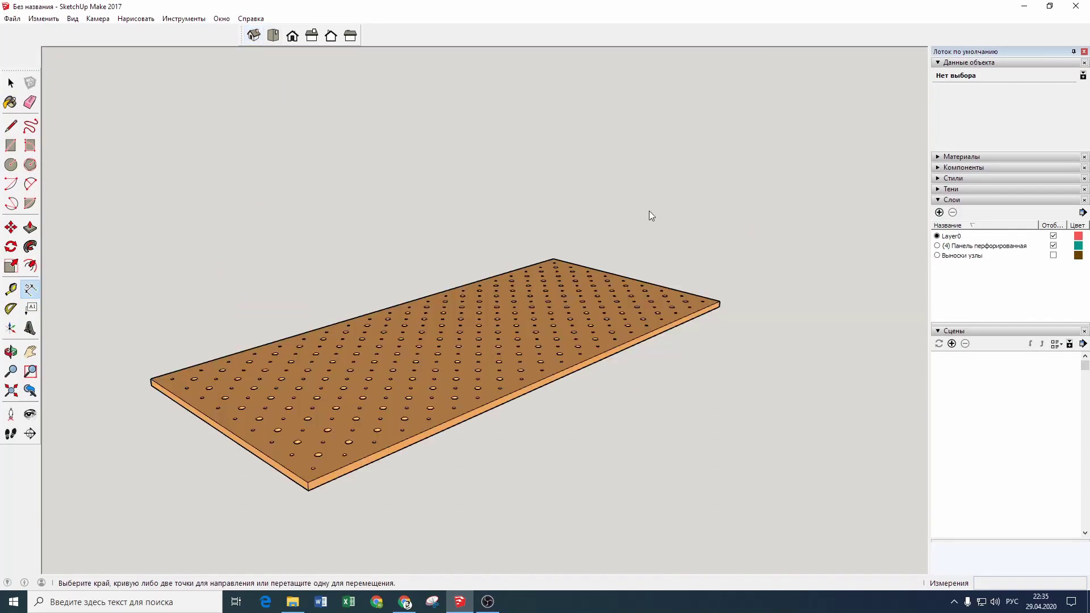
scroll(651, 216, down, 3)
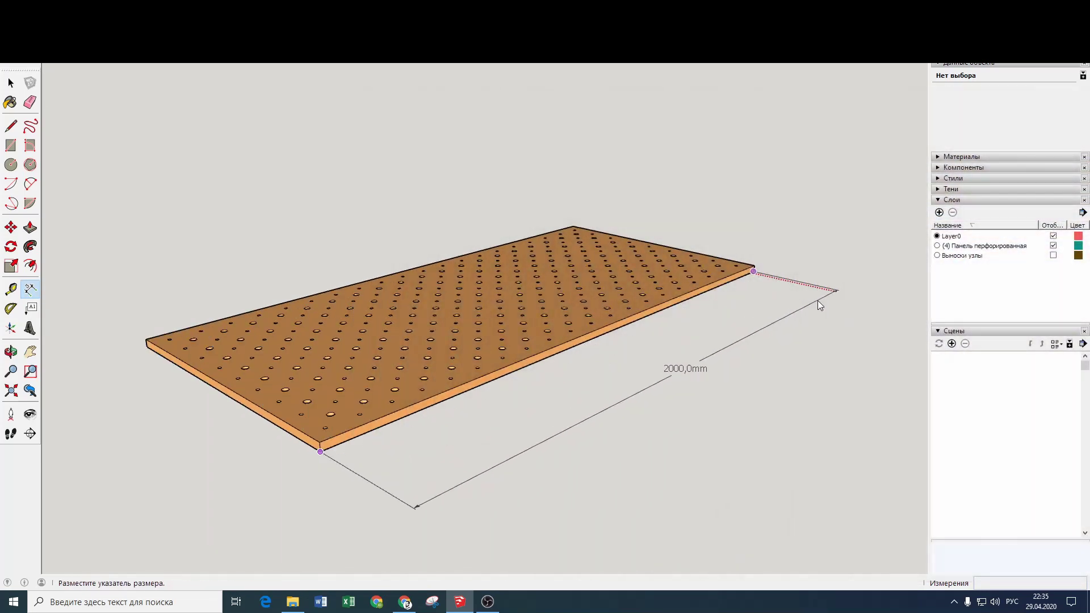
click(818, 301)
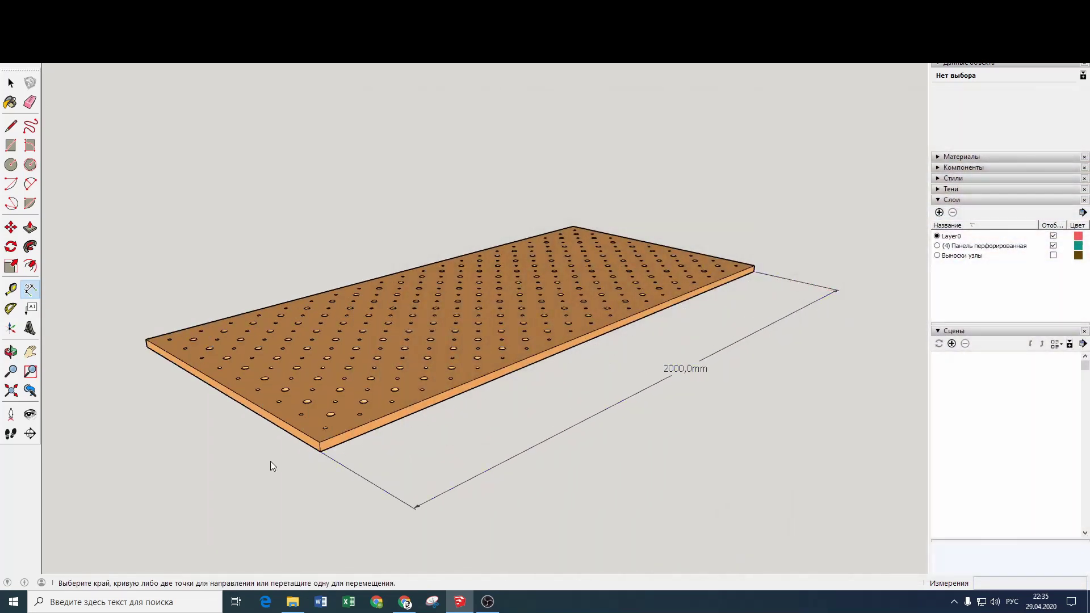
click(320, 452)
click(146, 347)
click(97, 364)
middle_drag(719, 353, 470, 384)
key(space)
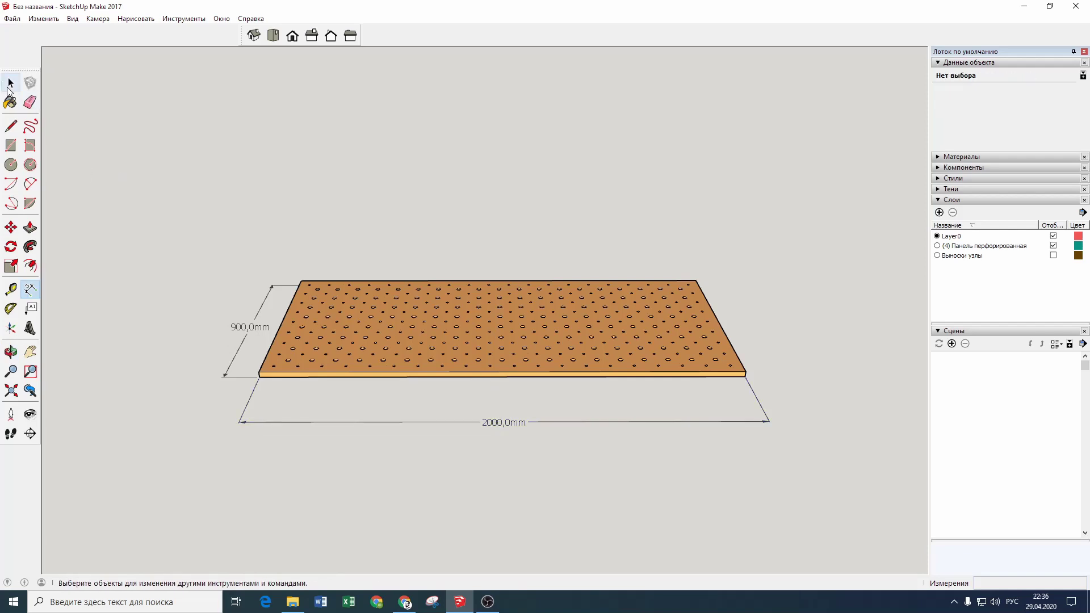
click(495, 425)
key(Delete)
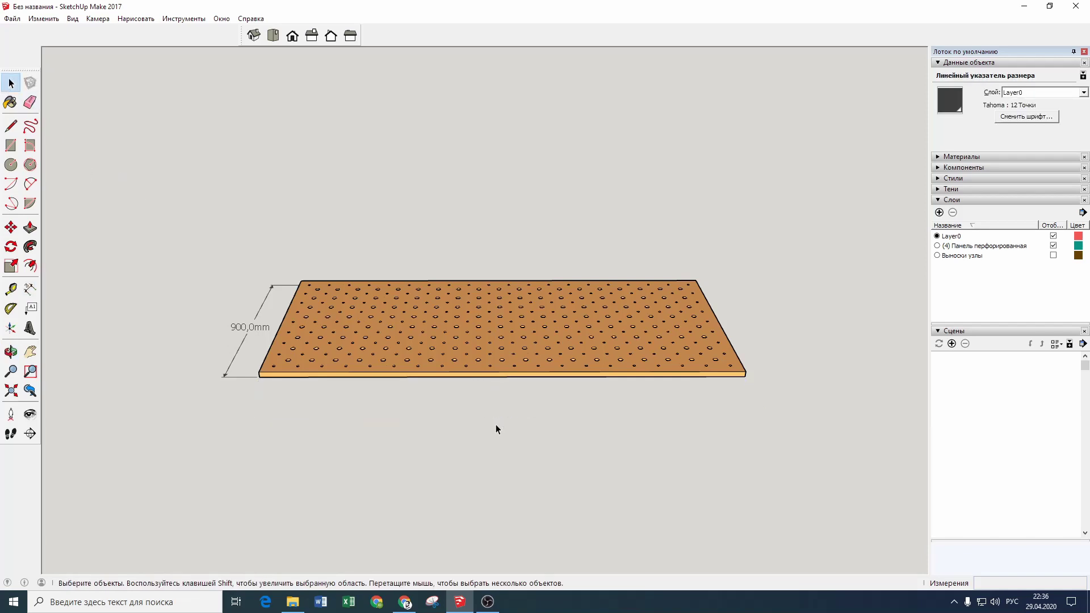
mouse_move(319, 345)
middle_down()
mouse_move(469, 351)
mouse_move(388, 348)
middle_up()
scroll(564, 359, up, 2)
scroll(500, 329, up, 2)
mouse_move(500, 328)
middle_down()
mouse_move(441, 287)
mouse_move(376, 290)
mouse_move(404, 314)
middle_up()
double_click(464, 346)
click(30, 227)
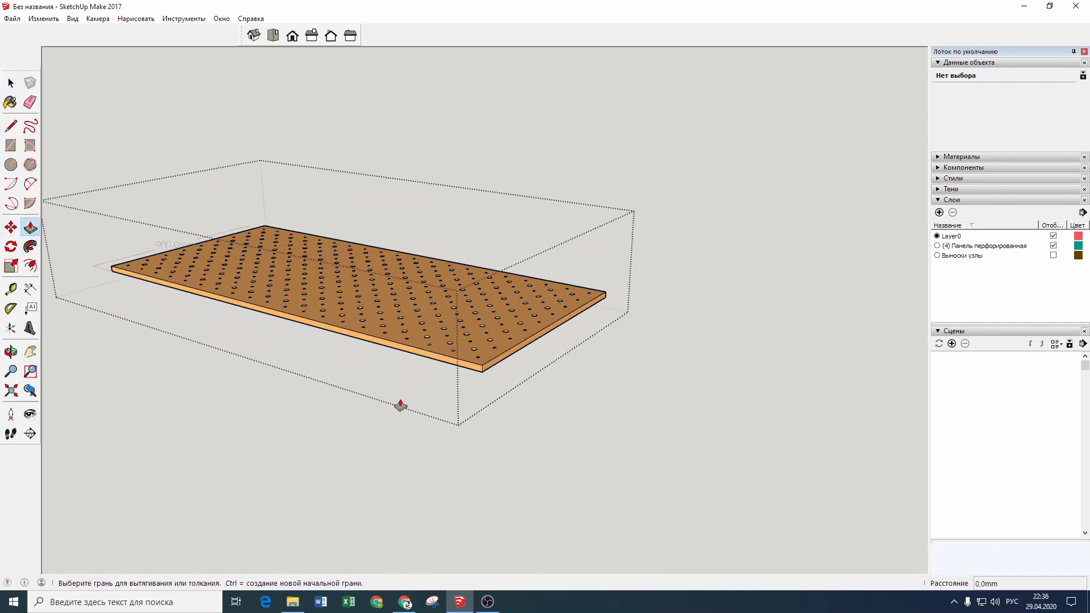
key(space)
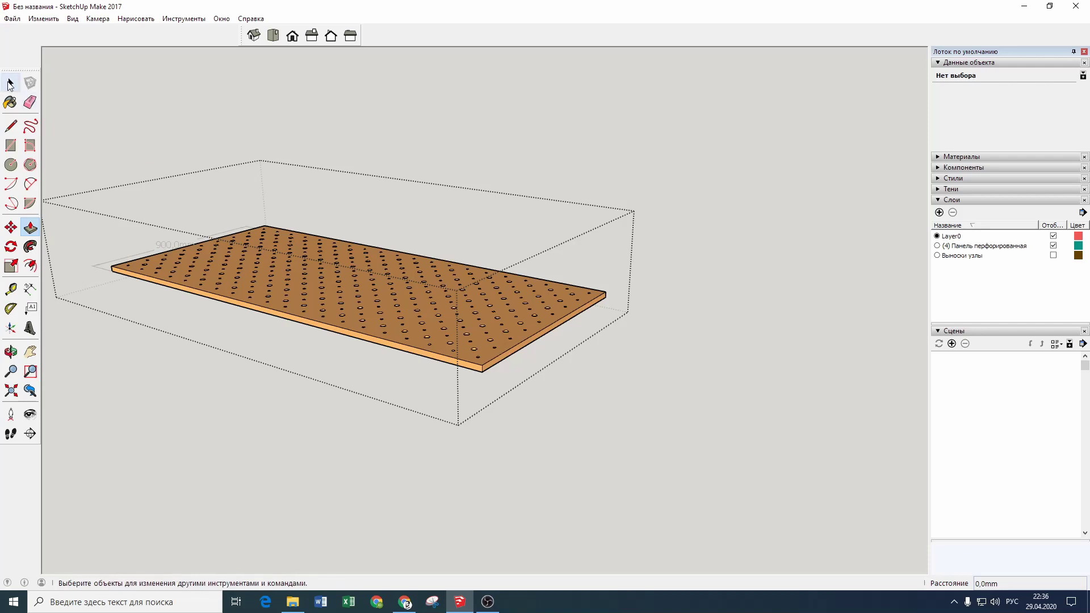
double_click(316, 319)
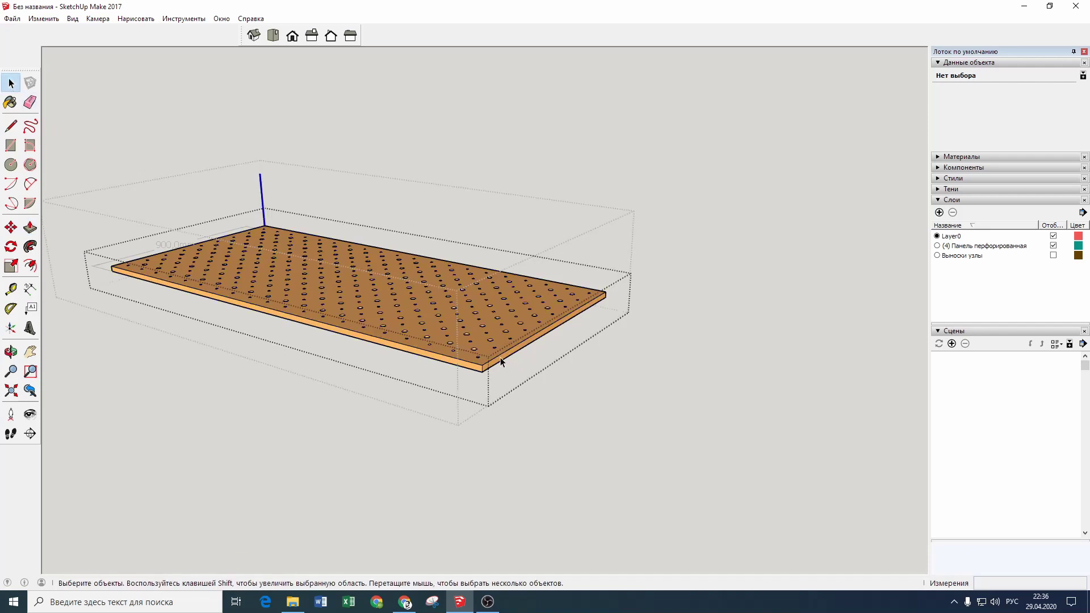
click(501, 358)
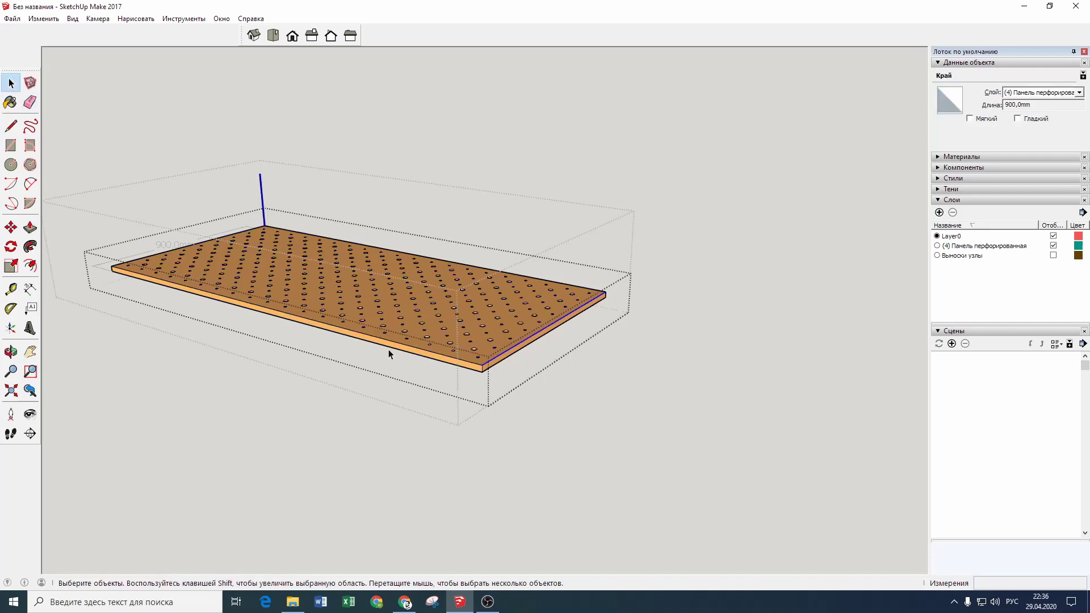
click(495, 361)
key(p)
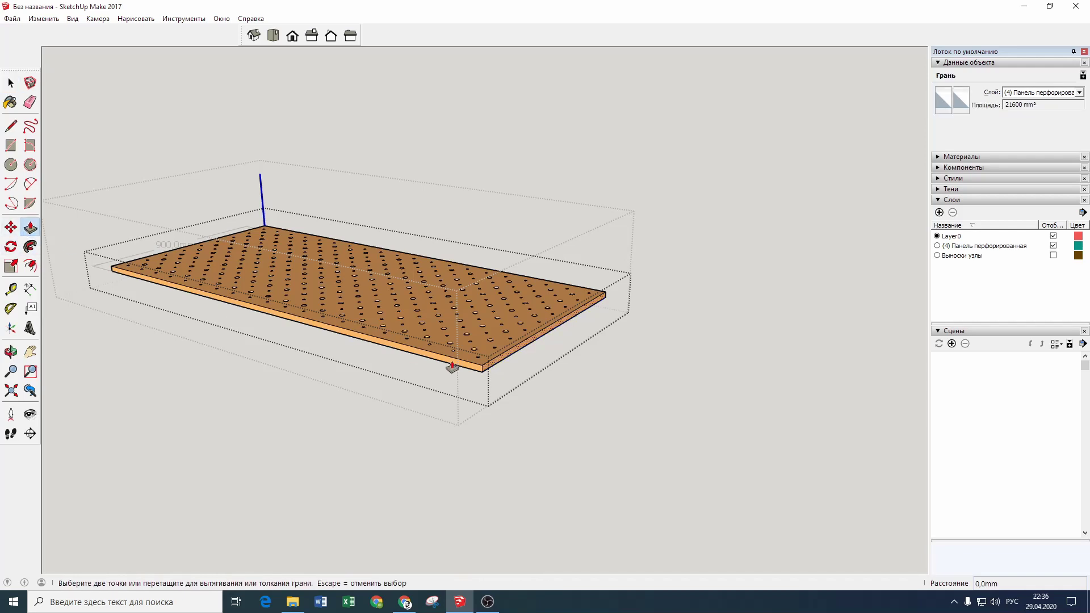
click(496, 357)
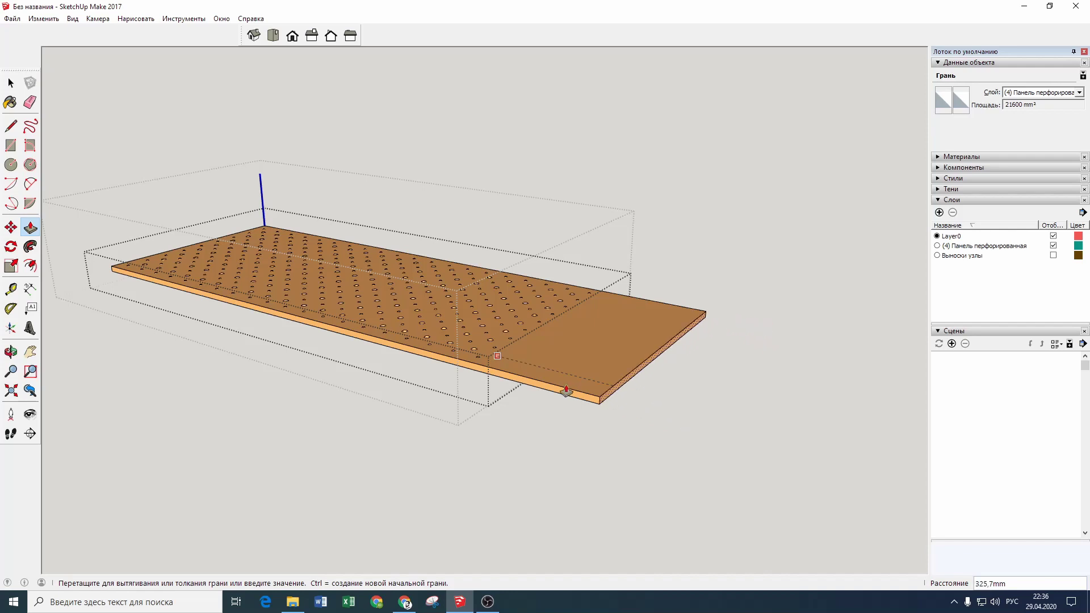
key(Escape)
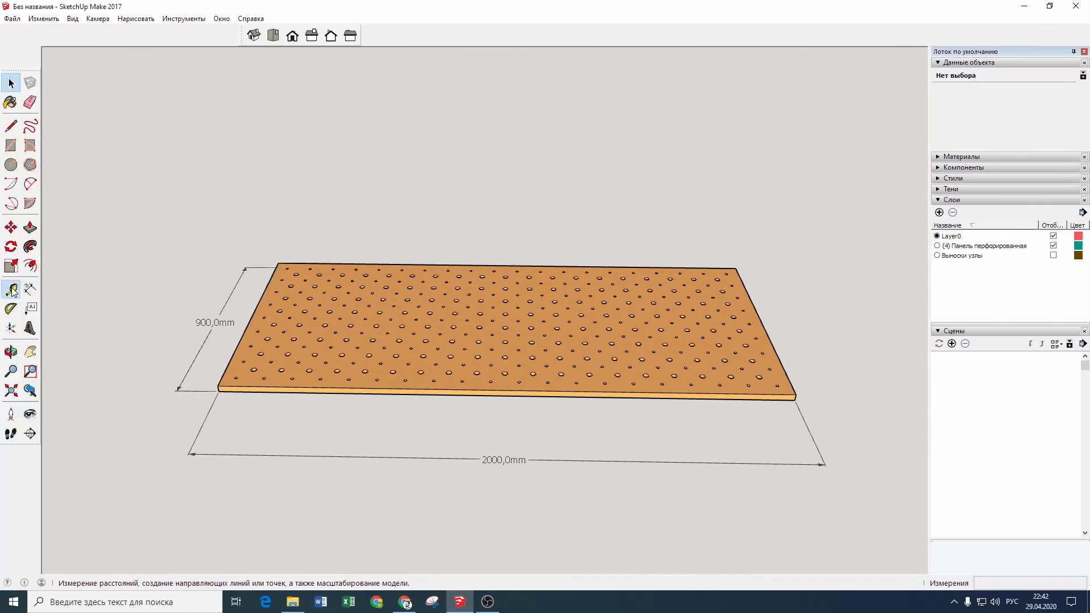
Step: Place guide lines 475 mm from the panel's left edge and 1000 mm beyond that
click(12, 290)
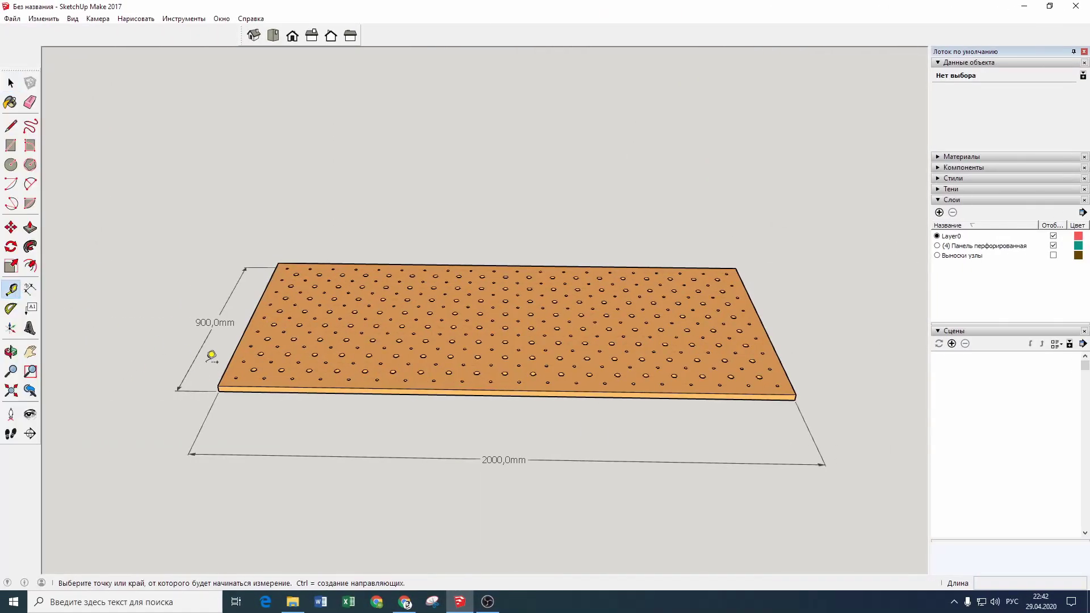
click(233, 359)
text(475)
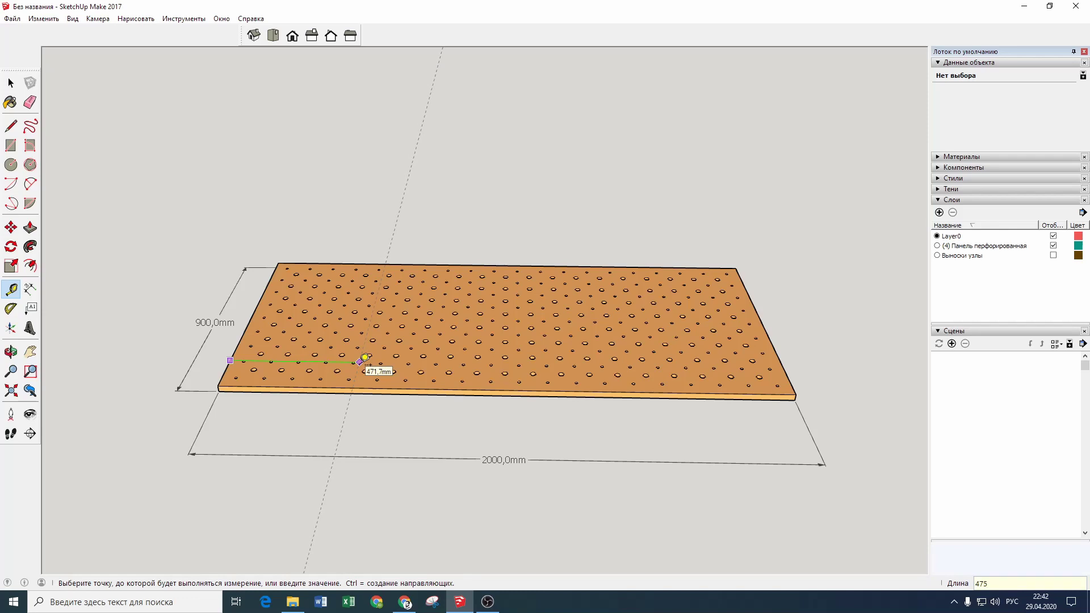
key(Return)
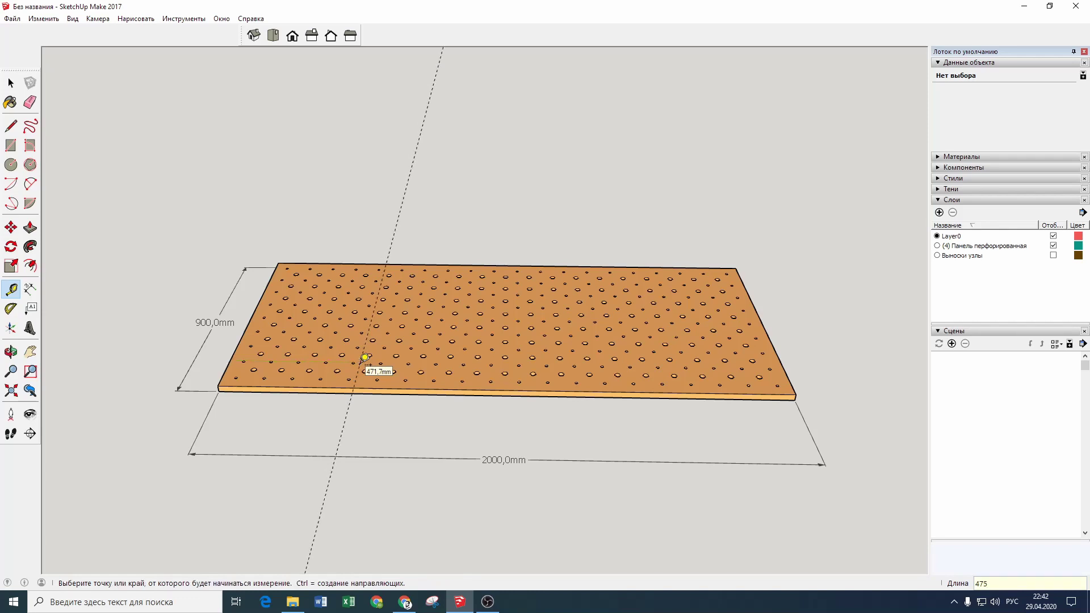
click(401, 229)
text(1000)
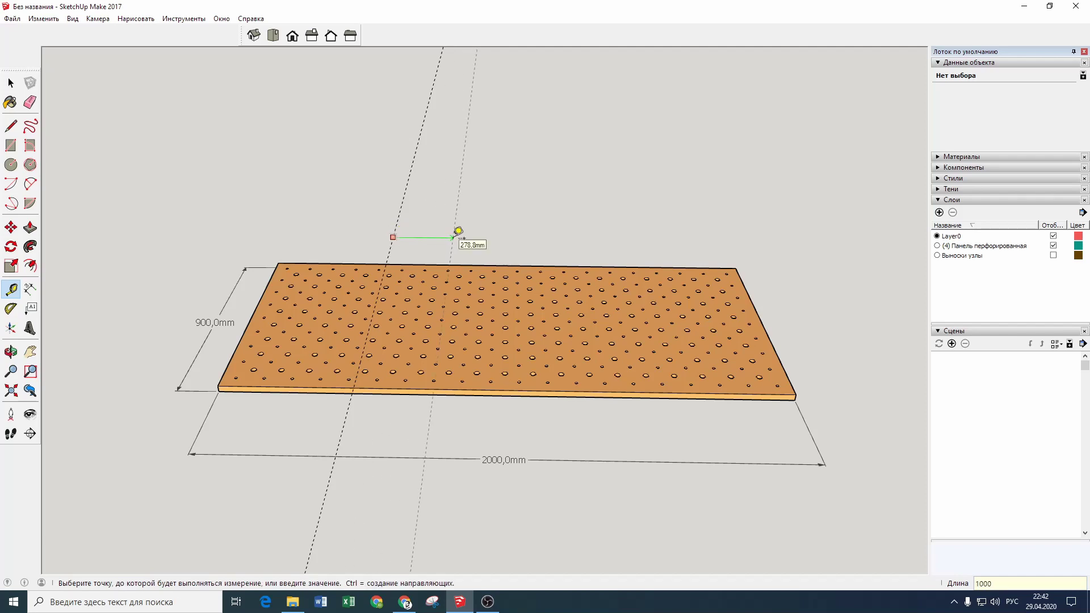
key(Return)
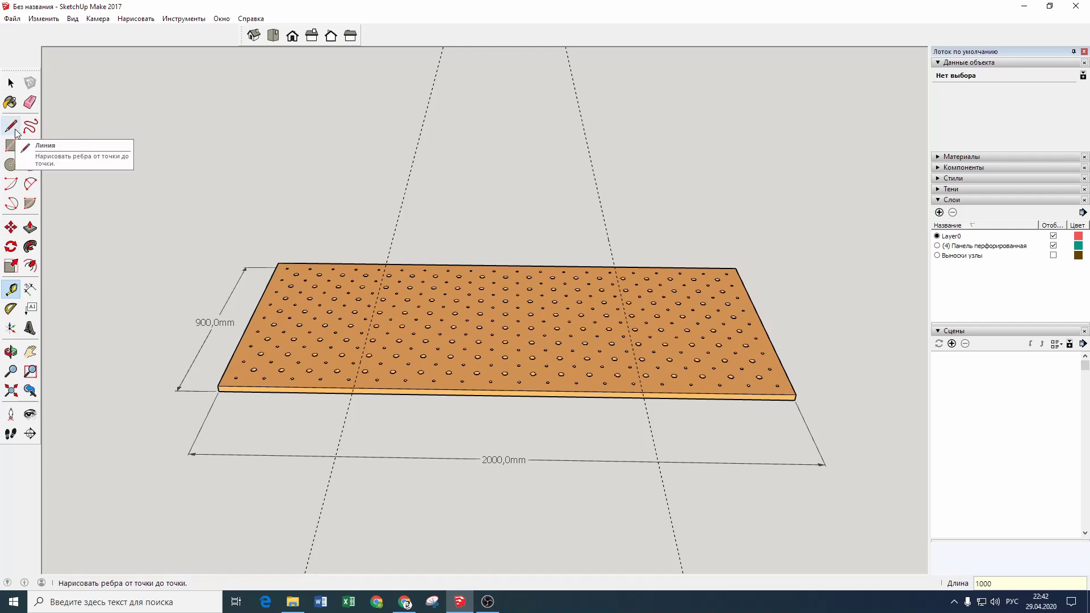
key(space)
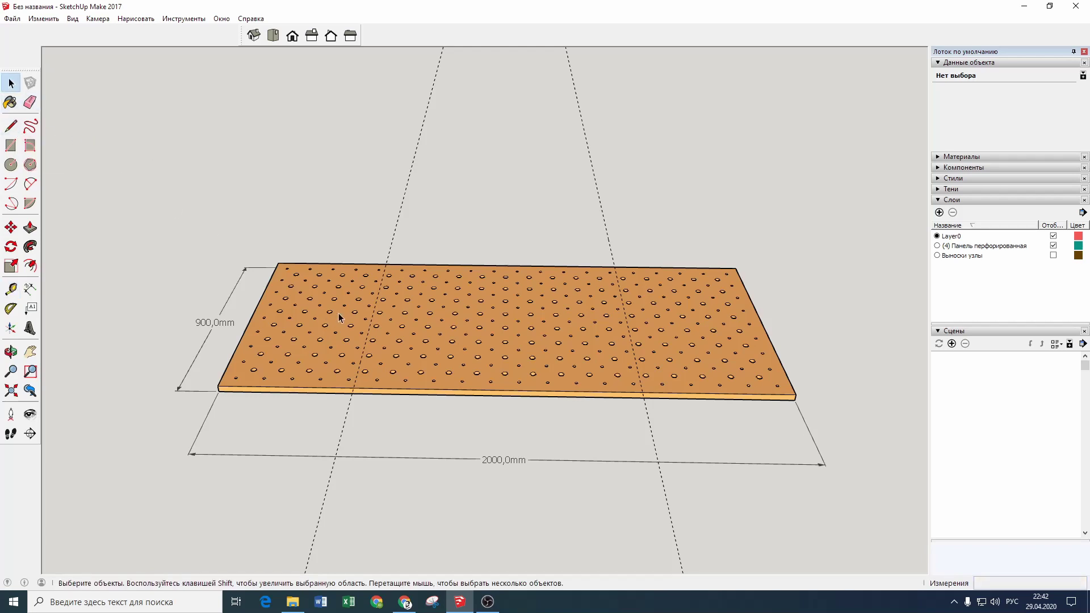
Step: Inside the nested panel group, draw lines along both guides across the top face
double_click(339, 317)
double_click(340, 317)
click(372, 306)
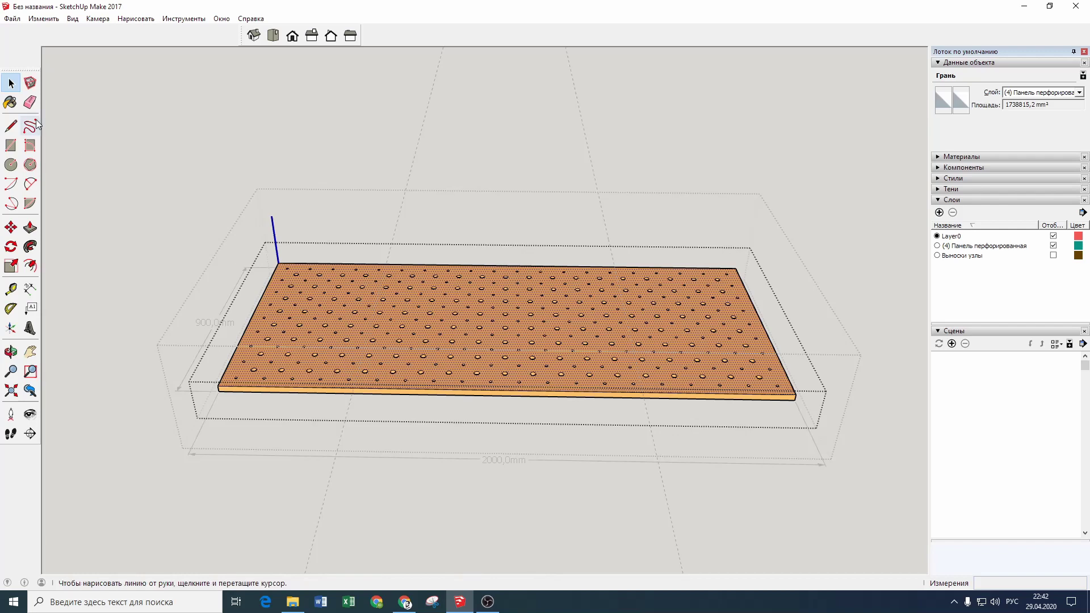
key(l)
click(386, 265)
click(353, 387)
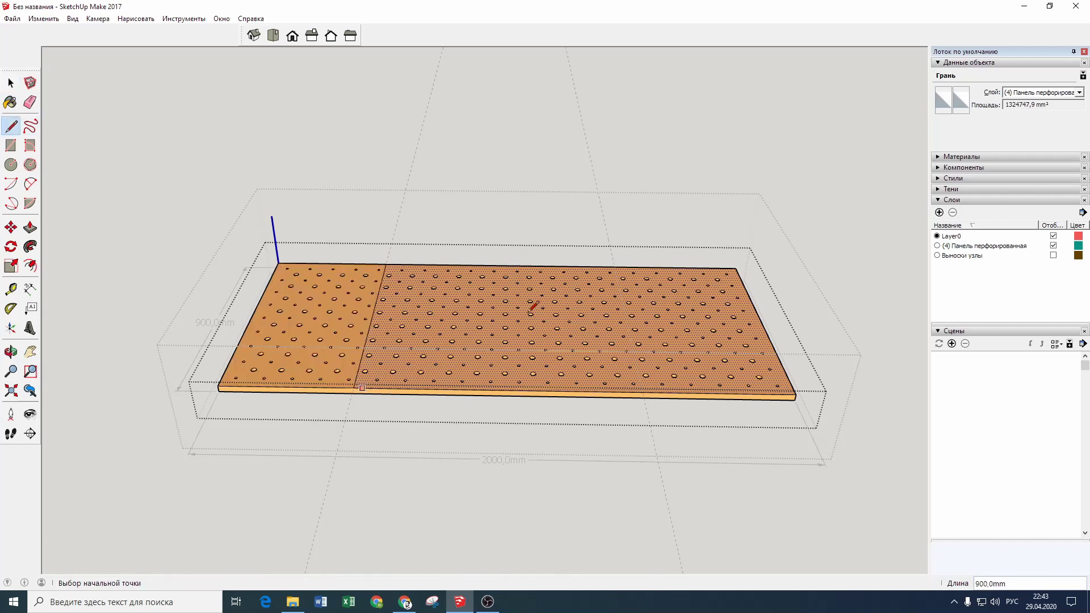
click(615, 265)
click(647, 397)
Step: Draw two matching 900 mm dividing lines across the panel's other face, then show the Left view
mouse_move(647, 397)
middle_down()
mouse_move(400, 355)
mouse_move(289, 388)
middle_up()
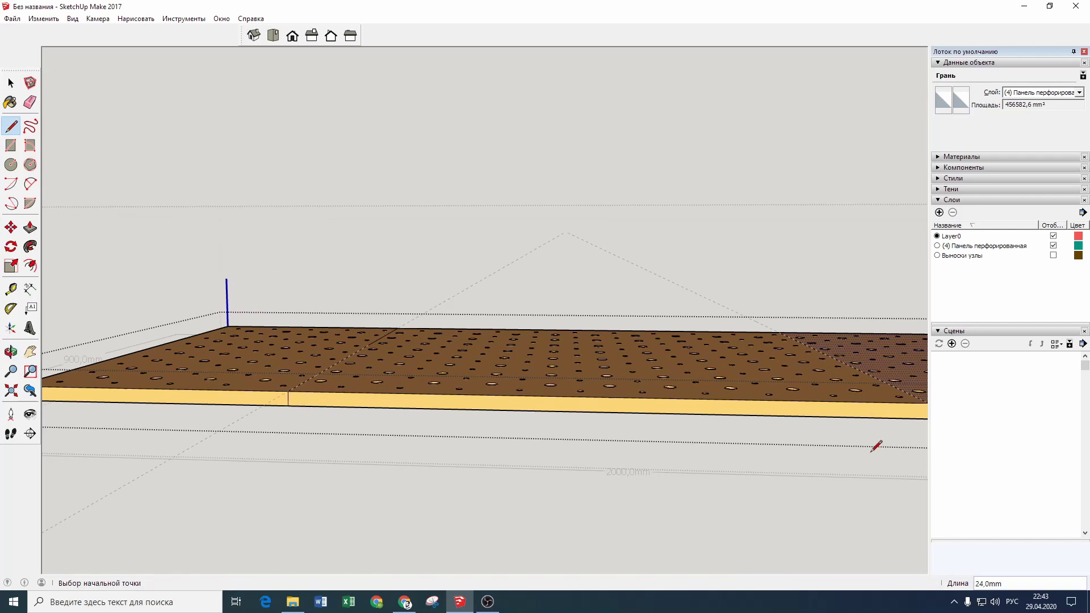
scroll(903, 423, down, 2)
middle_drag(700, 454, 466, 210)
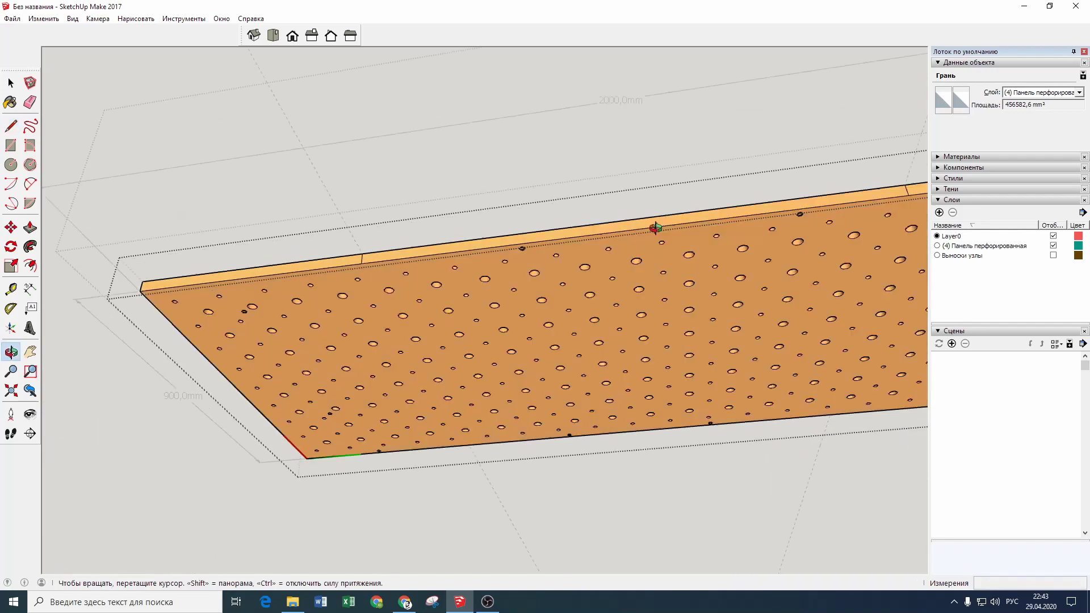
click(380, 227)
click(451, 458)
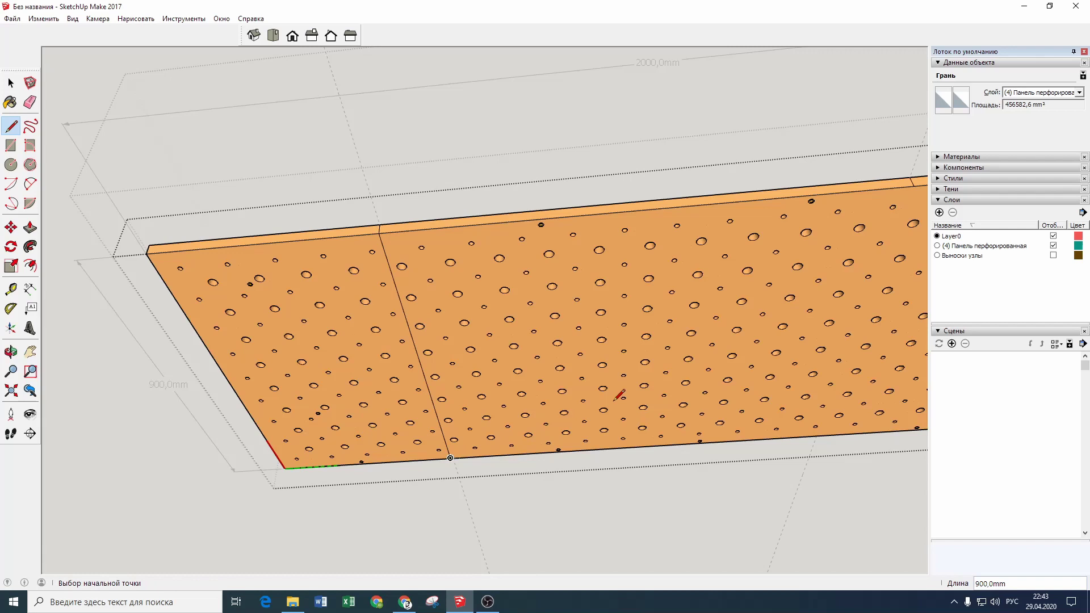
click(914, 190)
click(823, 436)
middle_drag(749, 307, 200, 365)
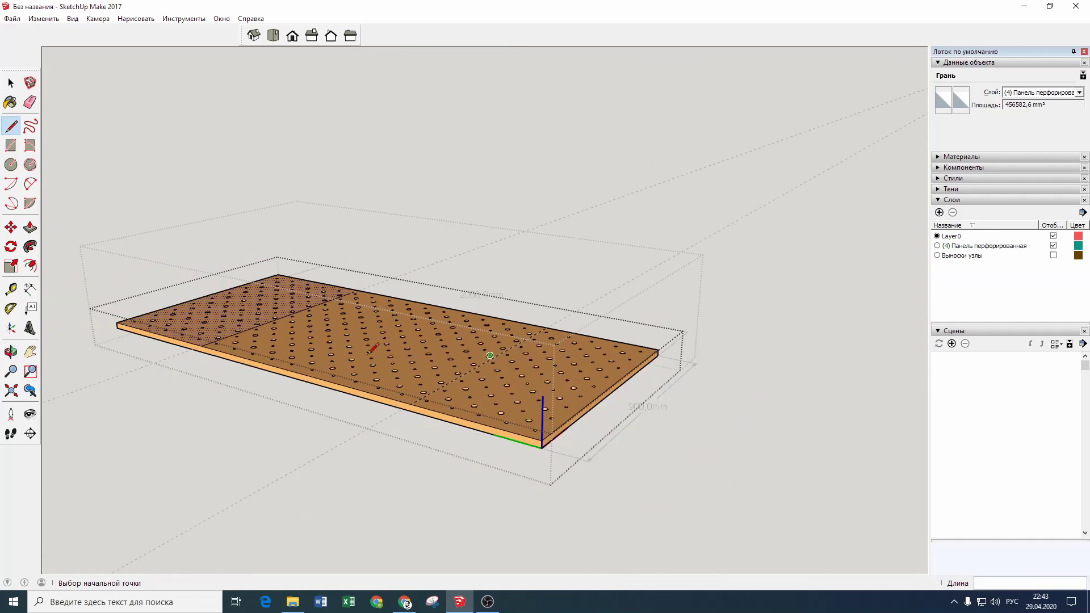
scroll(200, 365, up, 2)
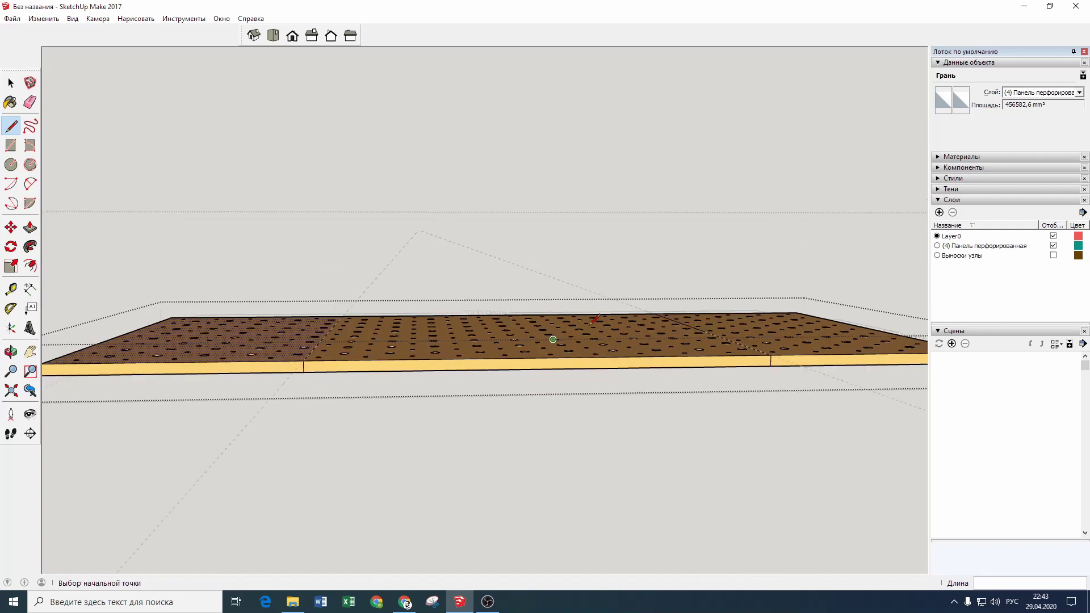
scroll(410, 297, down, 3)
key(F6)
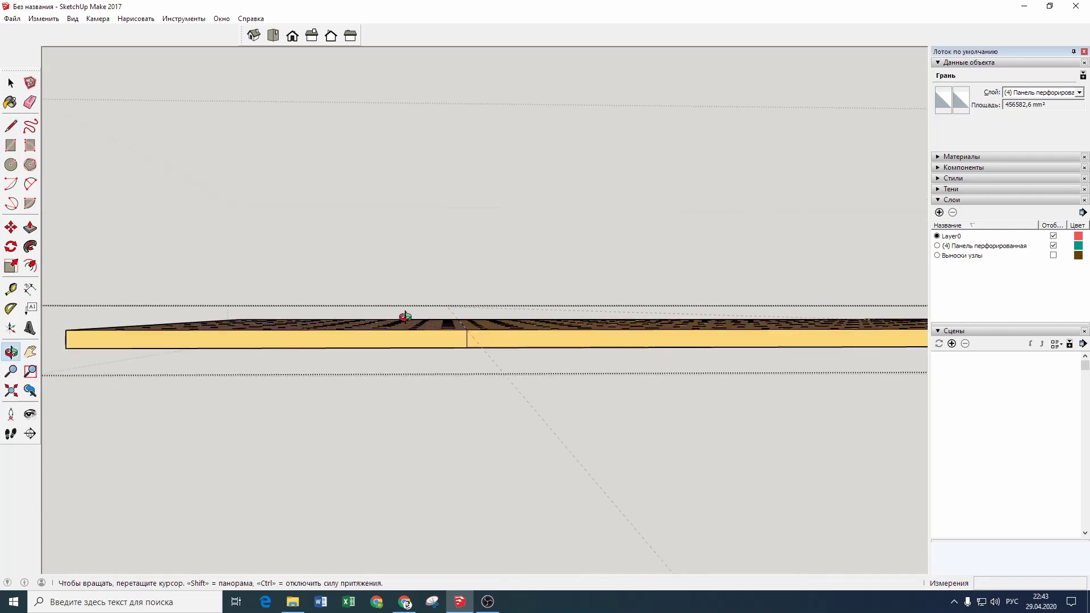
drag(401, 315, 402, 316)
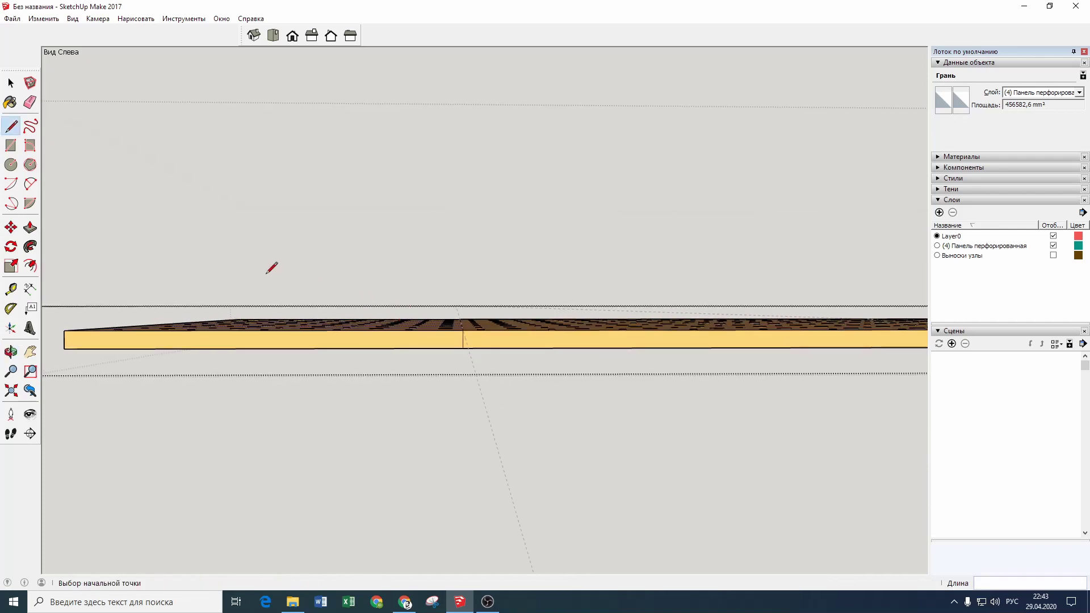
click(11, 84)
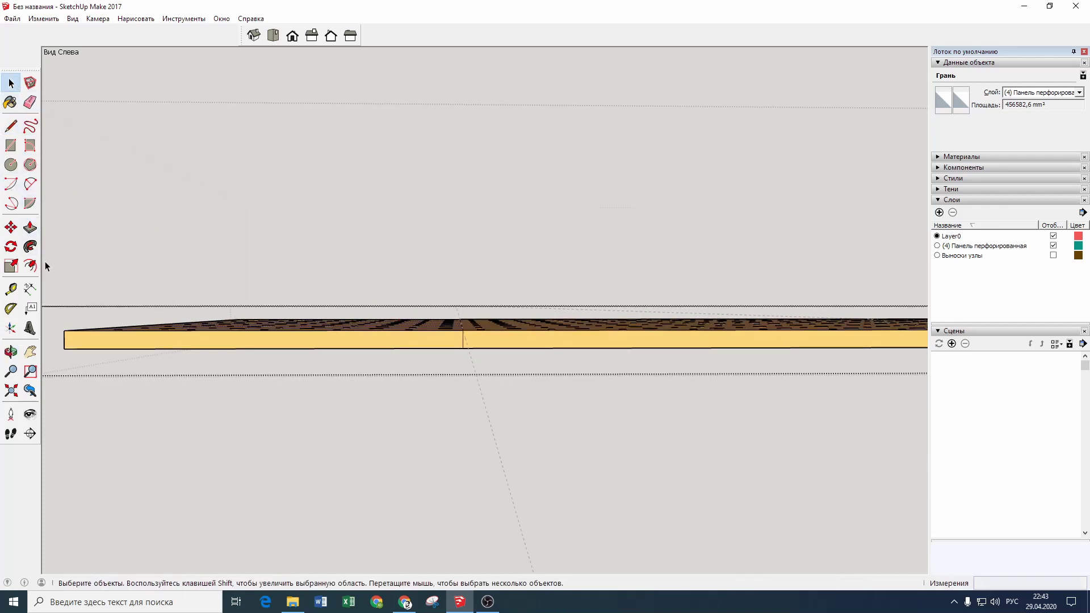
Step: Window-select the panel's left 475 mm section and make it a separate group
mouse_move(80, 311)
mouse_down()
mouse_move(338, 372)
mouse_move(465, 382)
mouse_up()
middle_drag(465, 381, 464, 420)
right_click(402, 344)
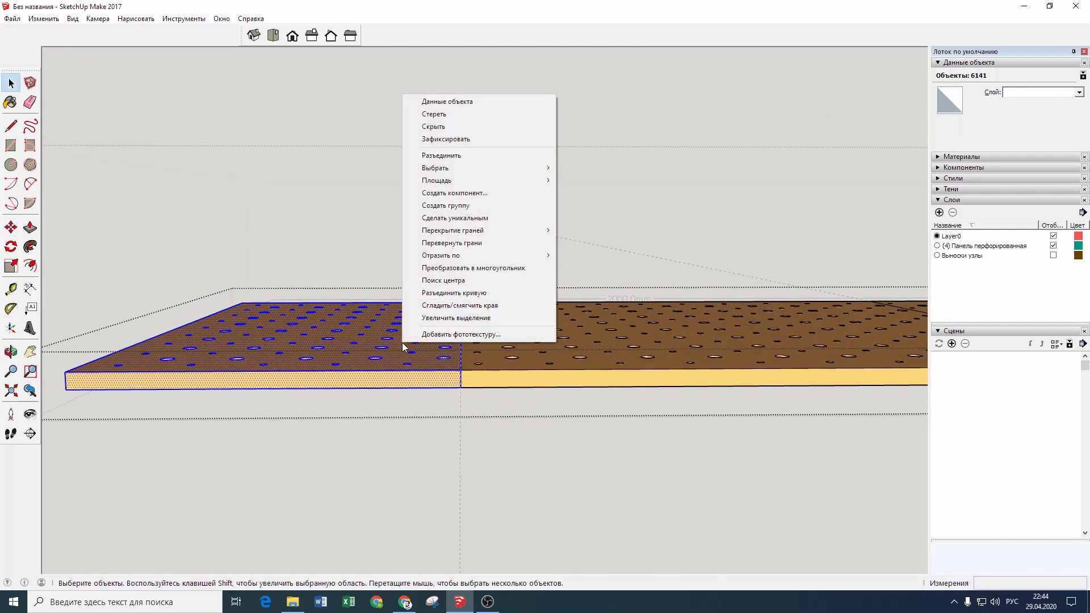
click(442, 205)
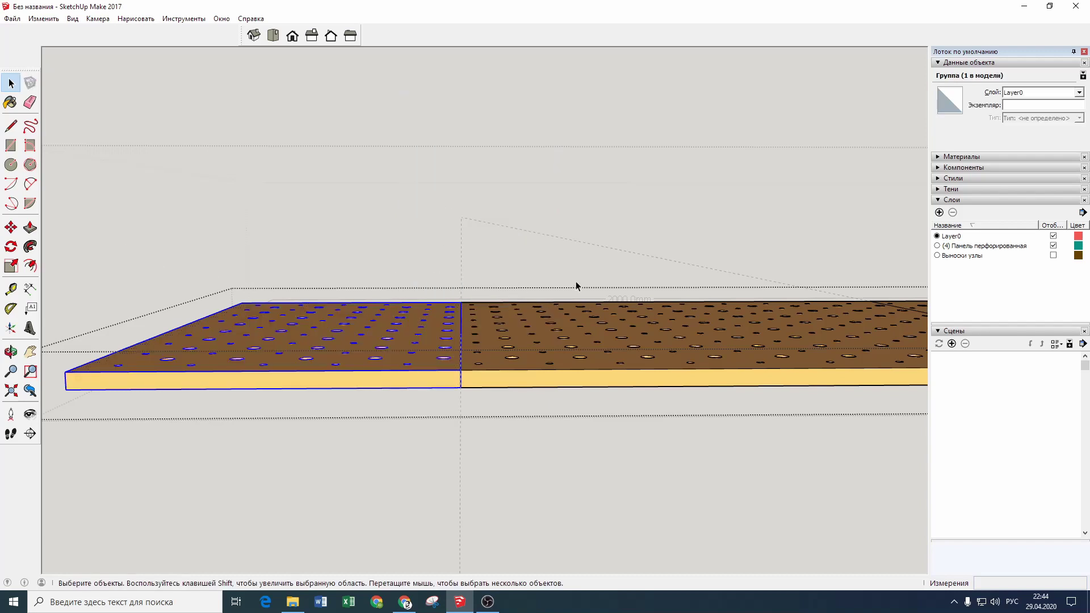
scroll(576, 282, down, 2)
key(m)
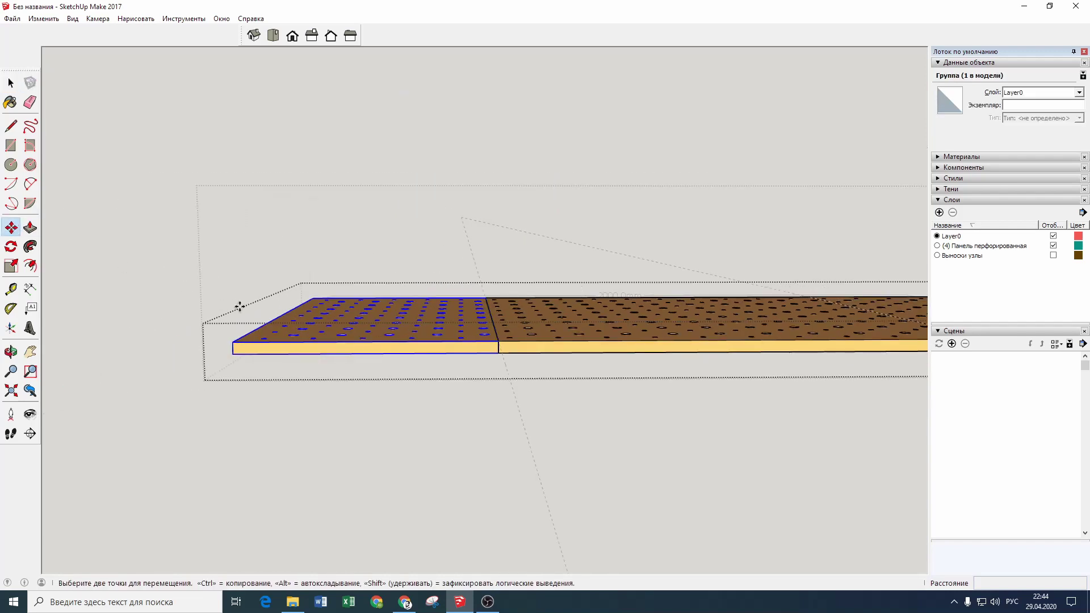
Step: Move the left group 1000 mm along the green axis, away from the other sections
click(497, 340)
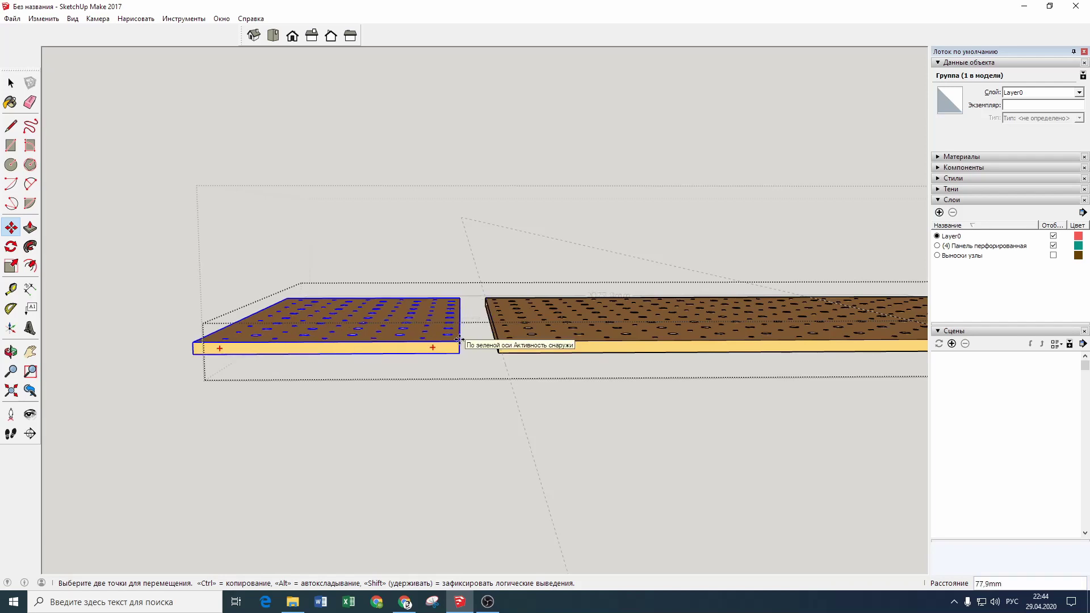
text(1000)
key(Return)
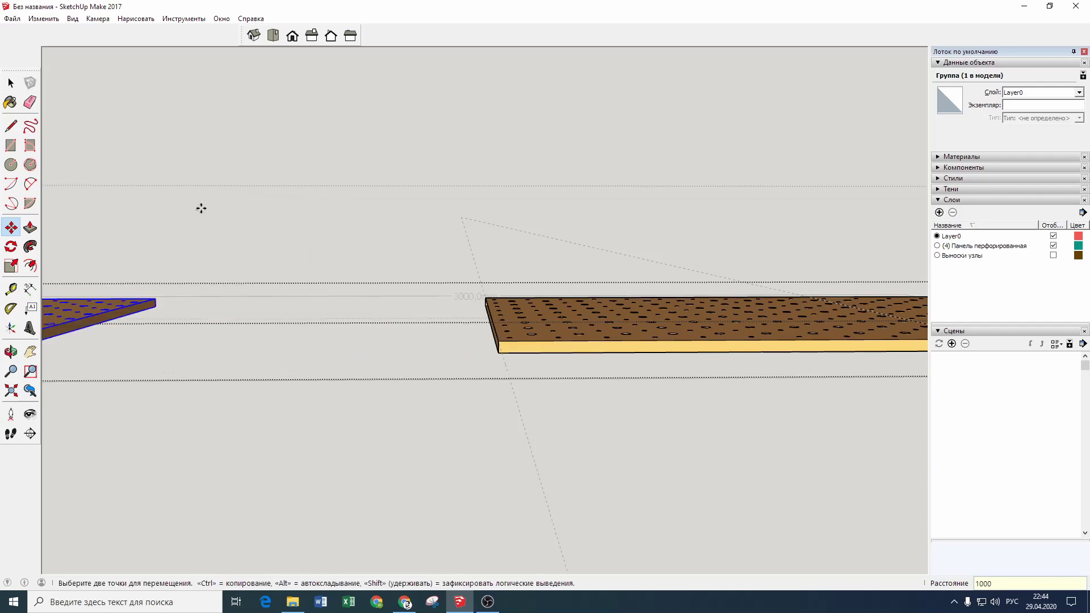
click(5, 88)
mouse_move(203, 189)
middle_down()
mouse_move(318, 245)
mouse_move(295, 250)
mouse_move(267, 205)
middle_up()
Step: Re-frame the view and window-select the panel's left portion
scroll(620, 280, up, 1)
scroll(657, 275, up, 1)
scroll(657, 278, up, 3)
scroll(658, 278, up, 2)
scroll(659, 277, up, 2)
scroll(660, 276, up, 2)
scroll(662, 274, up, 1)
scroll(662, 274, down, 2)
scroll(662, 275, down, 2)
scroll(662, 274, down, 1)
scroll(663, 274, down, 2)
middle_drag(668, 278, 663, 272)
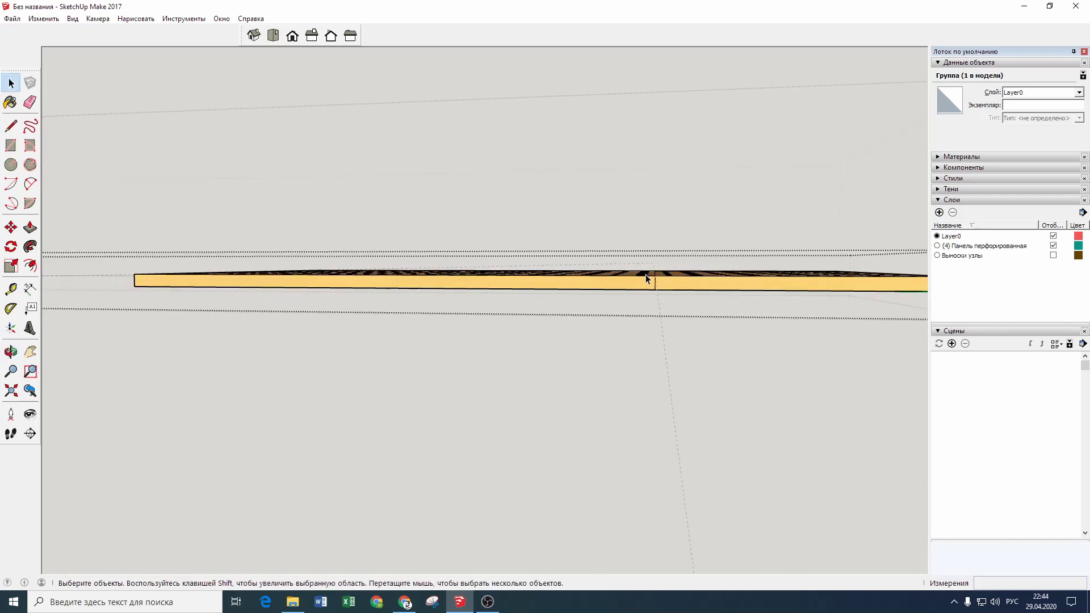
drag(121, 219, 660, 334)
Step: Copy the selected perforated panel section to the clipboard
scroll(282, 233, down, 1)
scroll(298, 236, down, 2)
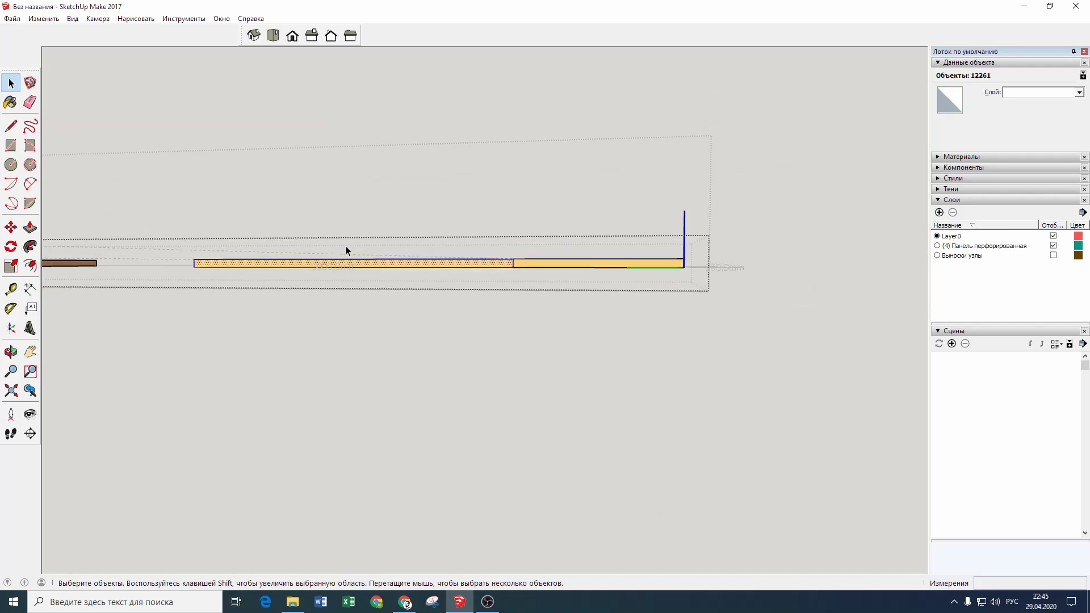
click(35, 20)
click(63, 73)
Step: Orbit and zoom to look down on the panels' top faces
scroll(376, 205, down, 1)
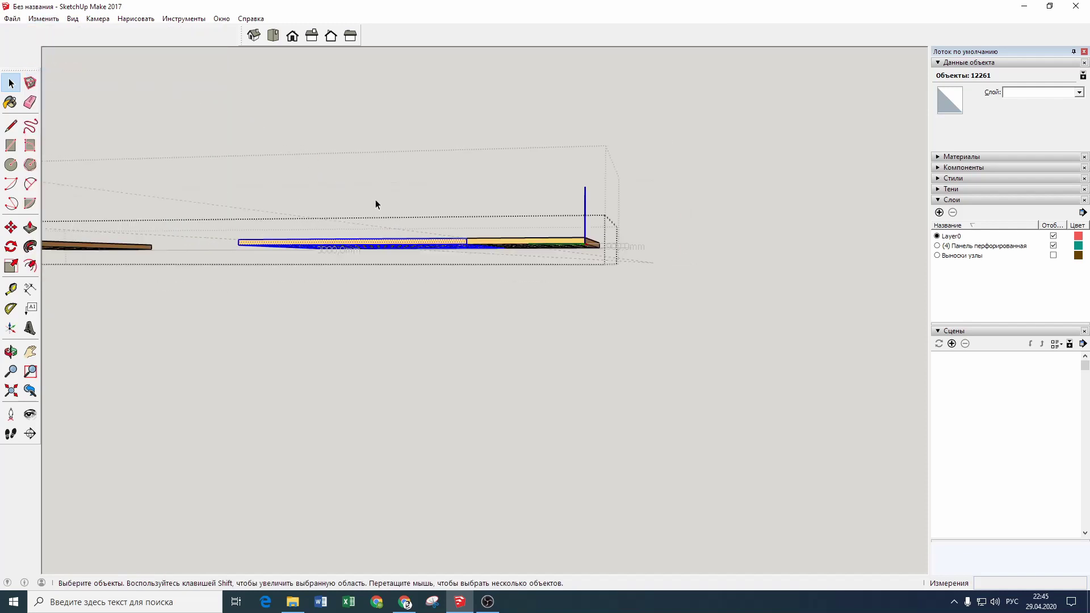
mouse_move(239, 172)
middle_down()
mouse_move(328, 212)
mouse_move(412, 205)
middle_up()
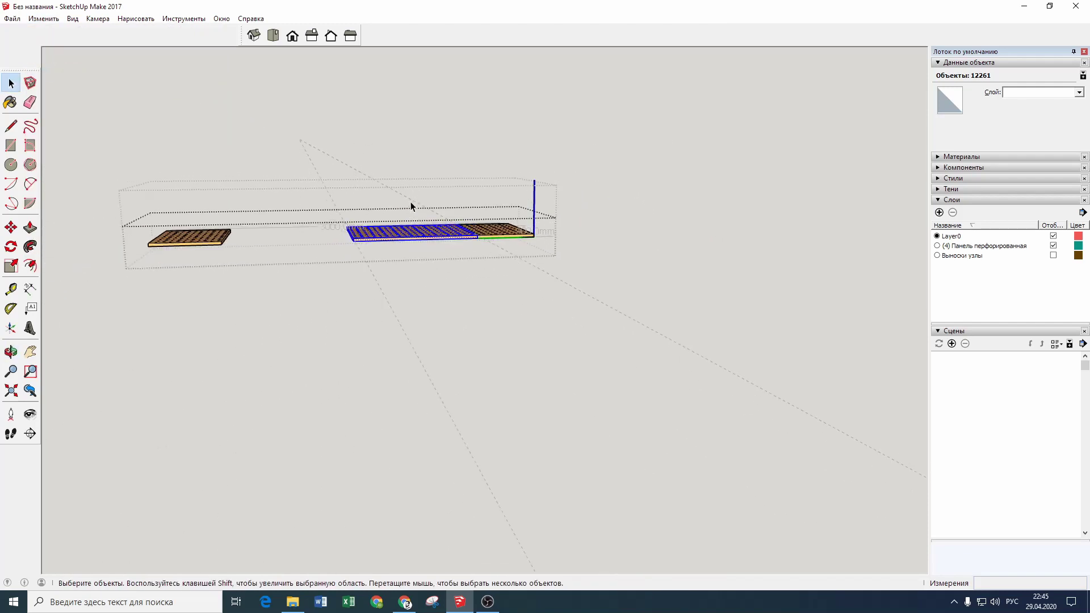
scroll(462, 221, down, 3)
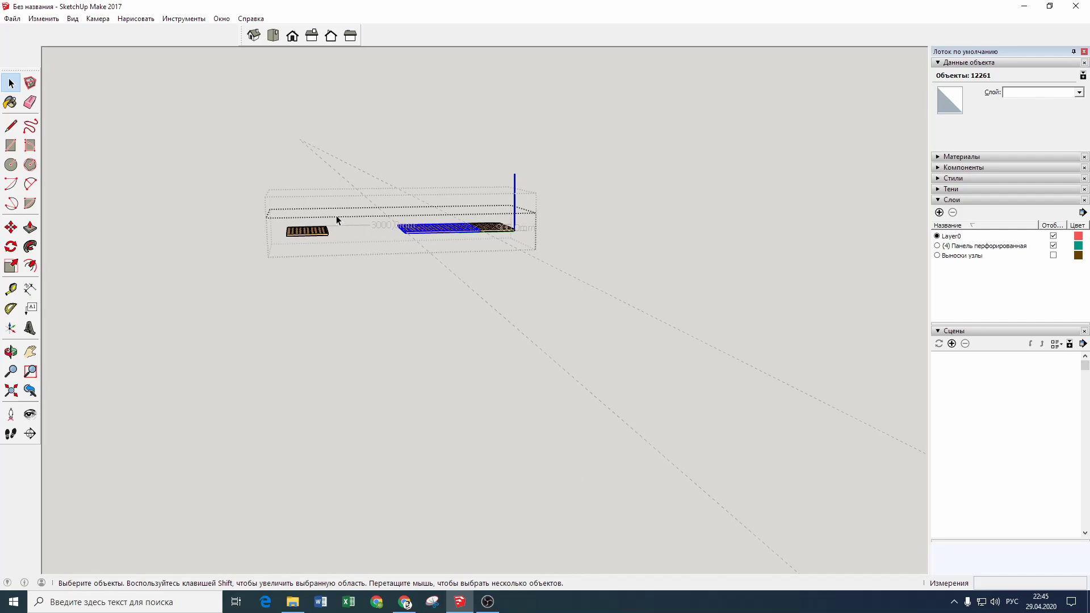
scroll(337, 221, up, 3)
mouse_move(326, 214)
middle_down()
mouse_move(297, 212)
mouse_move(314, 220)
middle_up()
scroll(303, 218, up, 1)
scroll(304, 215, up, 2)
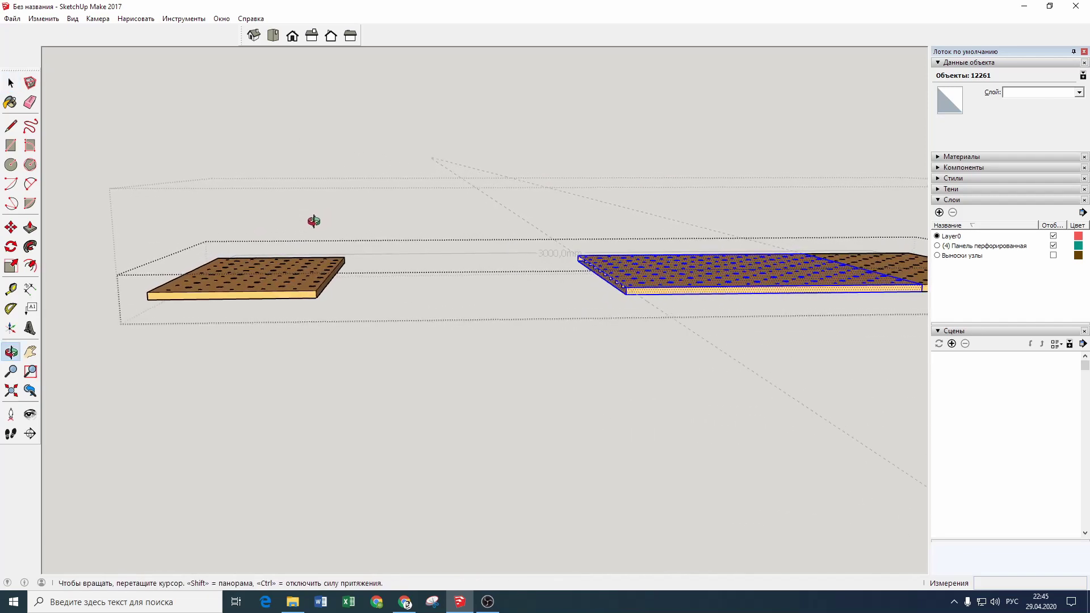
Step: Paste the copied perforated section into the gap between the panel pieces
click(44, 19)
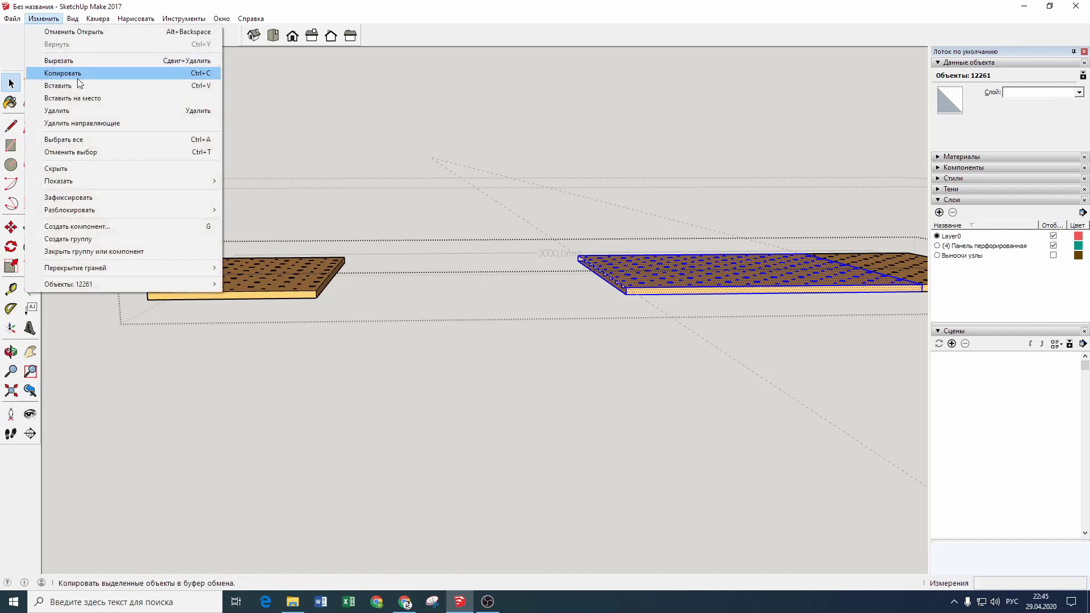
click(77, 90)
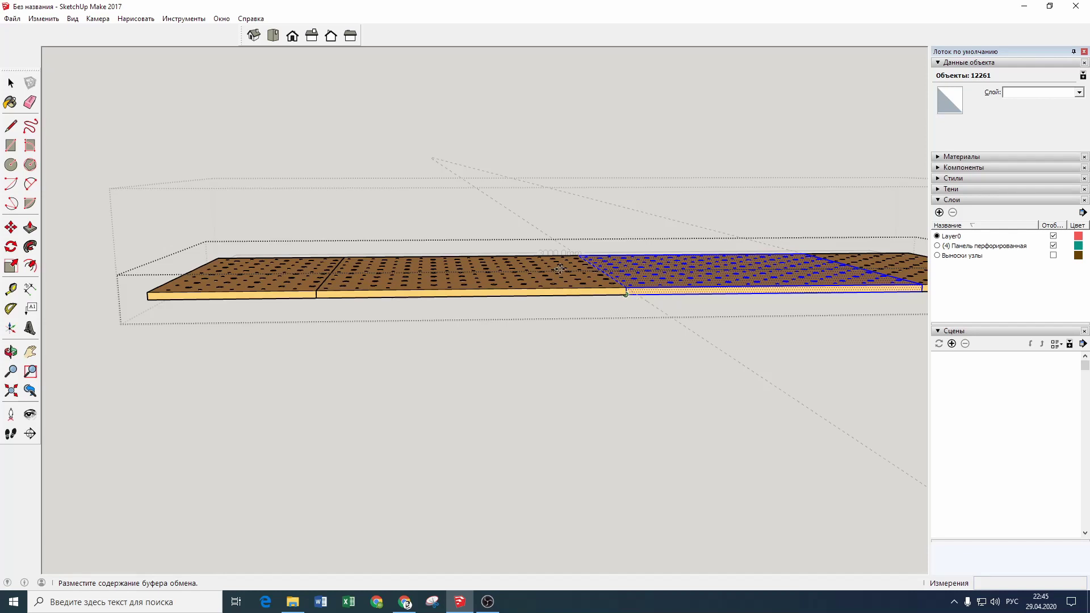
click(626, 295)
middle_drag(420, 229, 301, 247)
Step: Explode the left panel piece into loose geometry and erase the seam edge beside it
click(11, 83)
drag(70, 187, 482, 408)
right_click(285, 289)
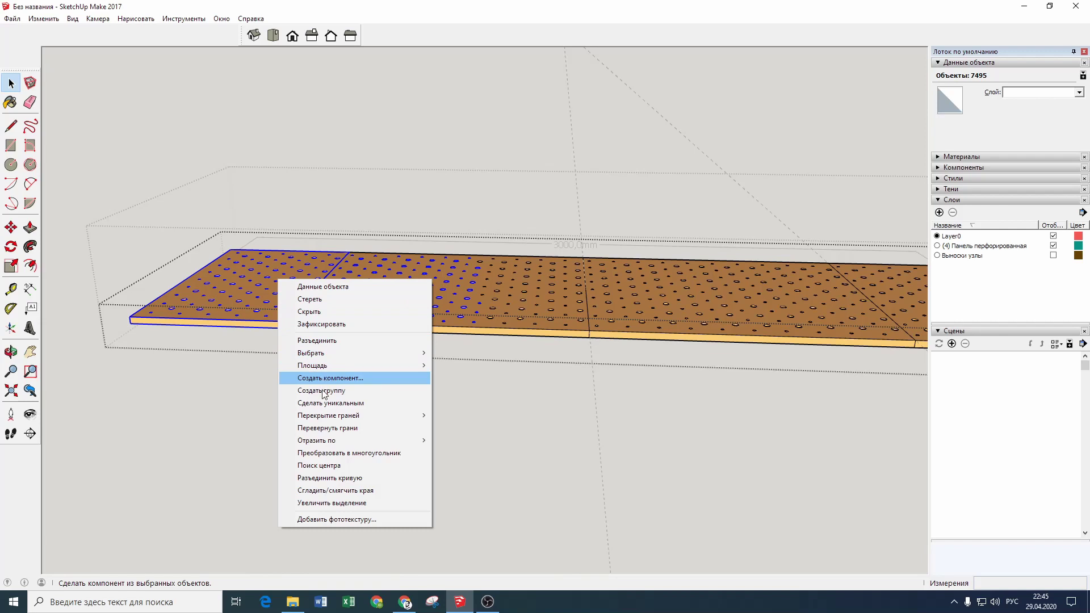
mouse_move(328, 415)
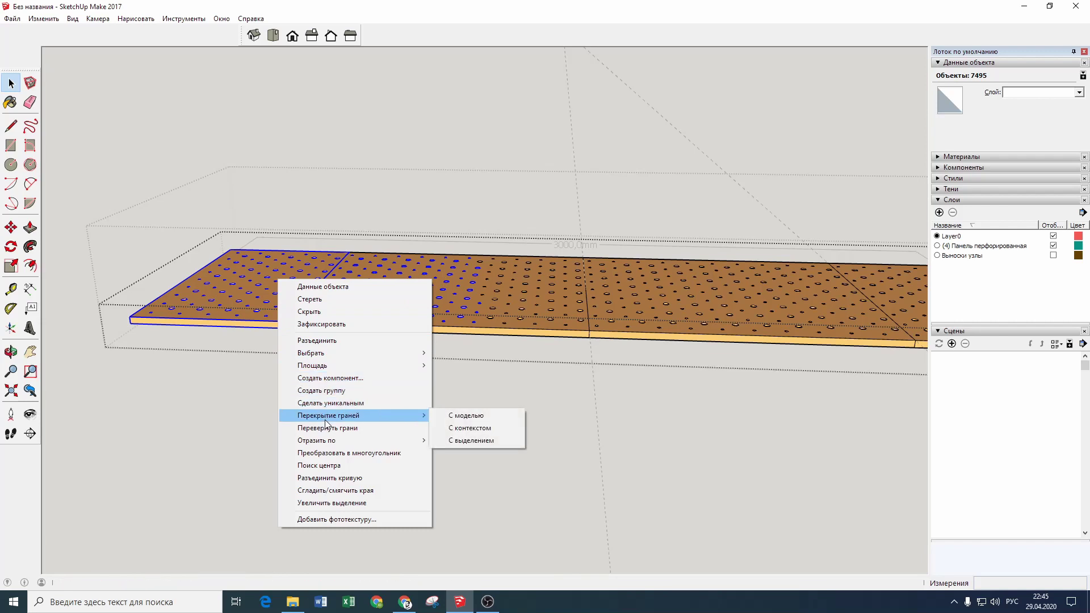
click(325, 341)
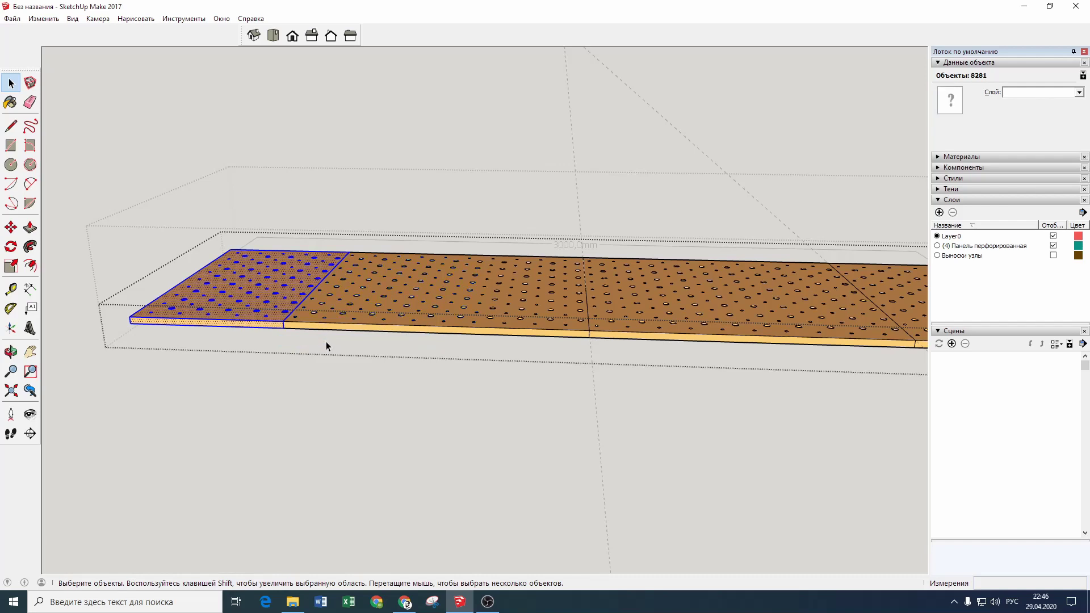
click(296, 312)
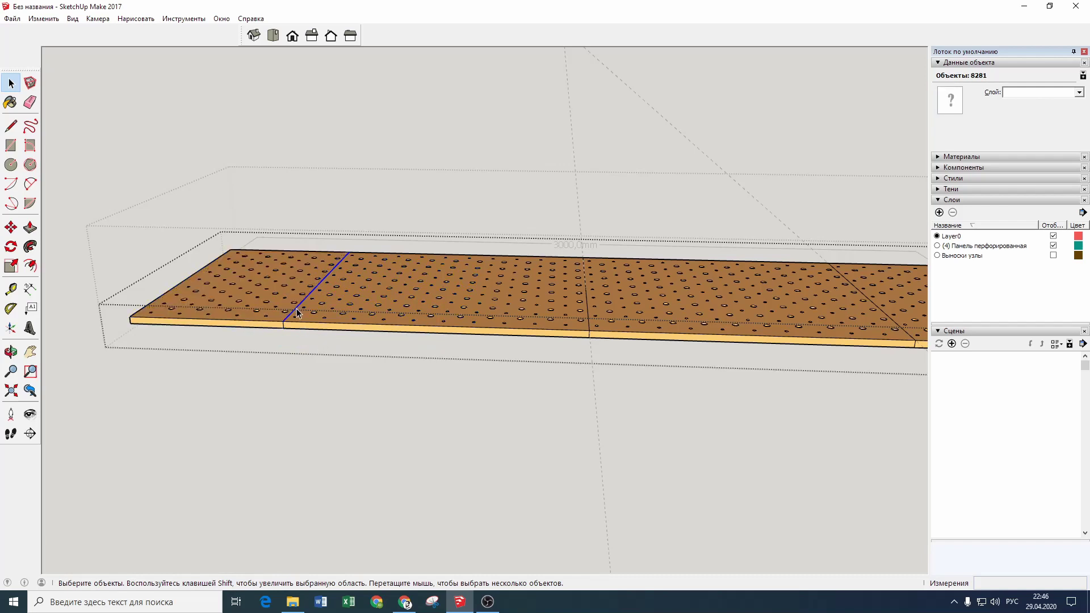
key(Delete)
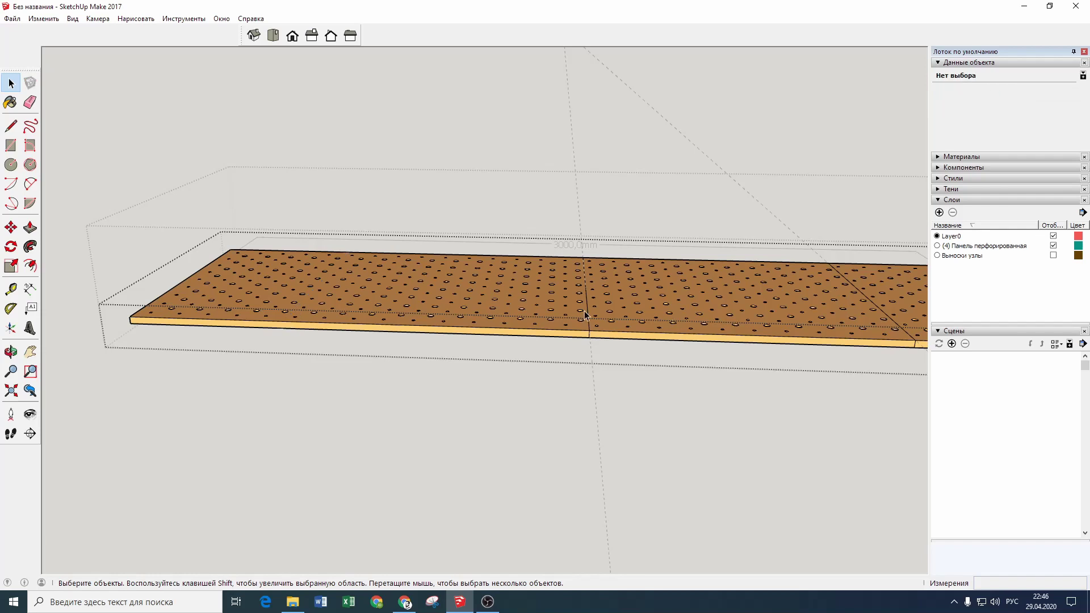
Step: Erase the leftover seam edge, the right diagonal edge and another stray edge
click(589, 339)
key(Delete)
click(871, 302)
key(Delete)
click(914, 346)
key(Delete)
mouse_move(888, 347)
middle_down()
mouse_move(473, 265)
mouse_move(666, 177)
middle_up()
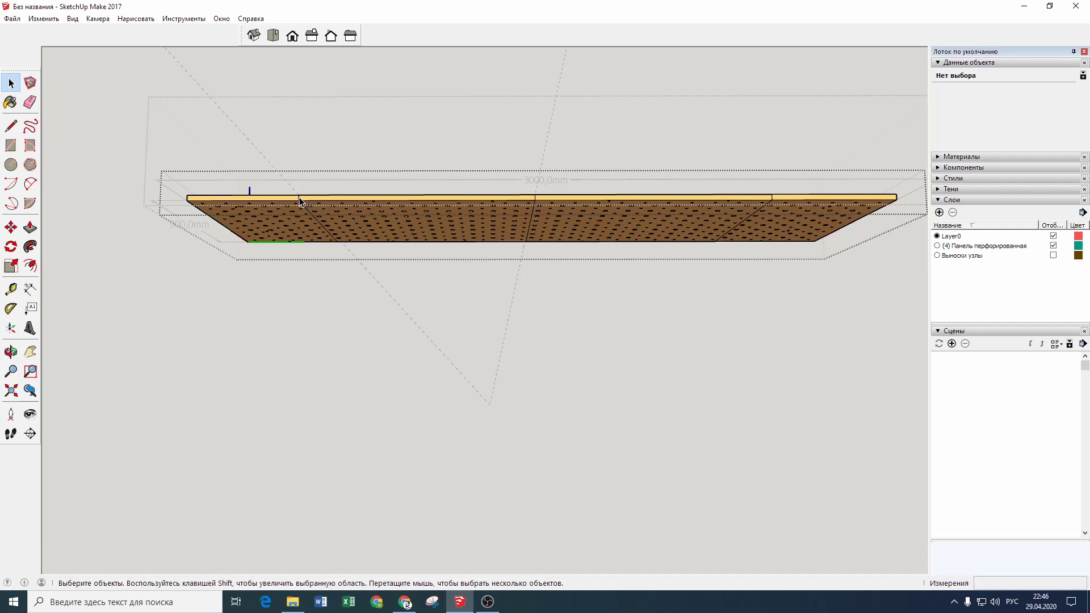
Step: Erase the short top-strip edge and the diagonal edge across the right part
click(771, 198)
key(Delete)
click(757, 213)
key(Delete)
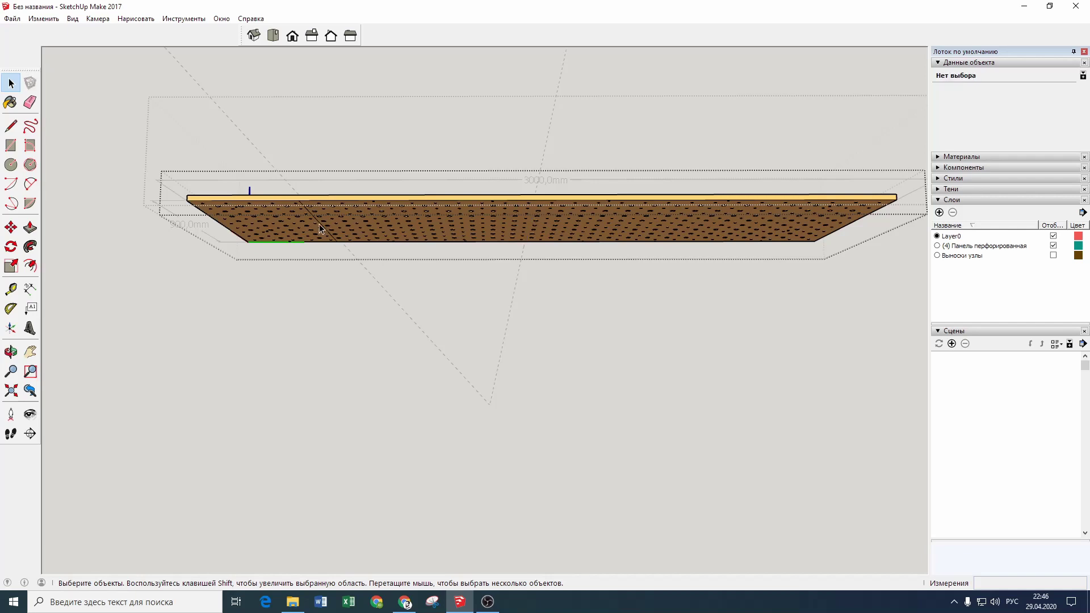
mouse_move(396, 261)
middle_down()
mouse_move(406, 332)
mouse_move(434, 342)
middle_up()
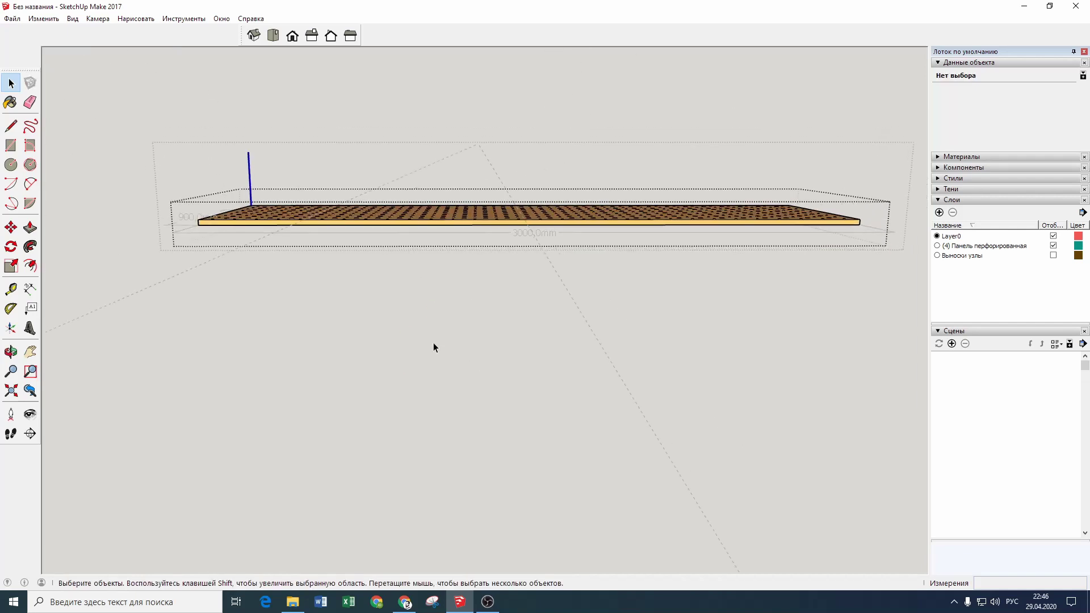
Step: Remove all dashed guide lines from the model
mouse_move(444, 294)
middle_down()
mouse_move(453, 345)
mouse_move(480, 382)
mouse_move(515, 385)
mouse_move(508, 379)
middle_up()
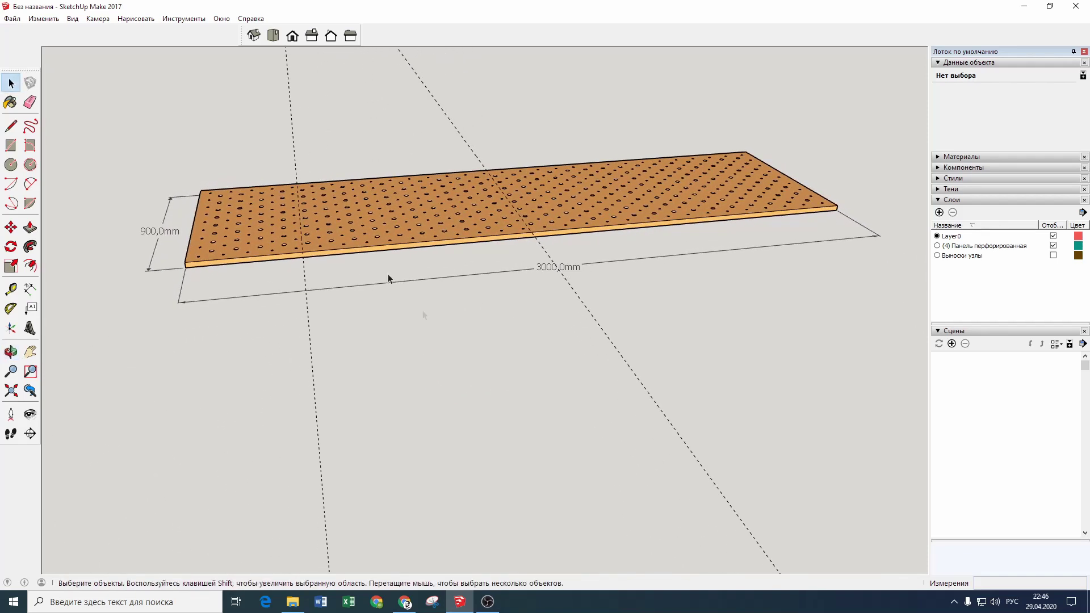
click(54, 20)
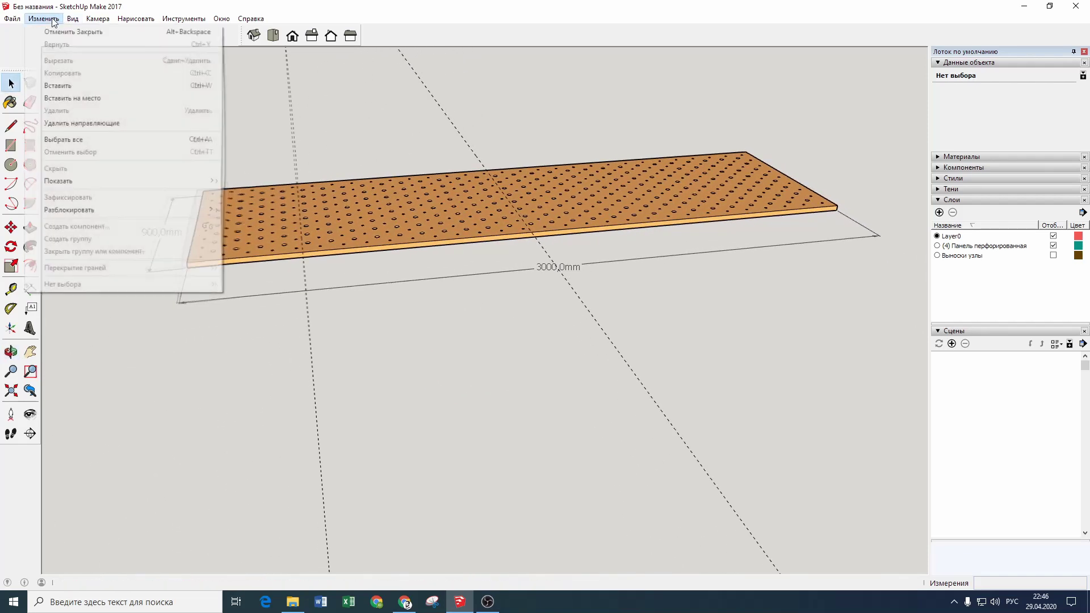
click(60, 124)
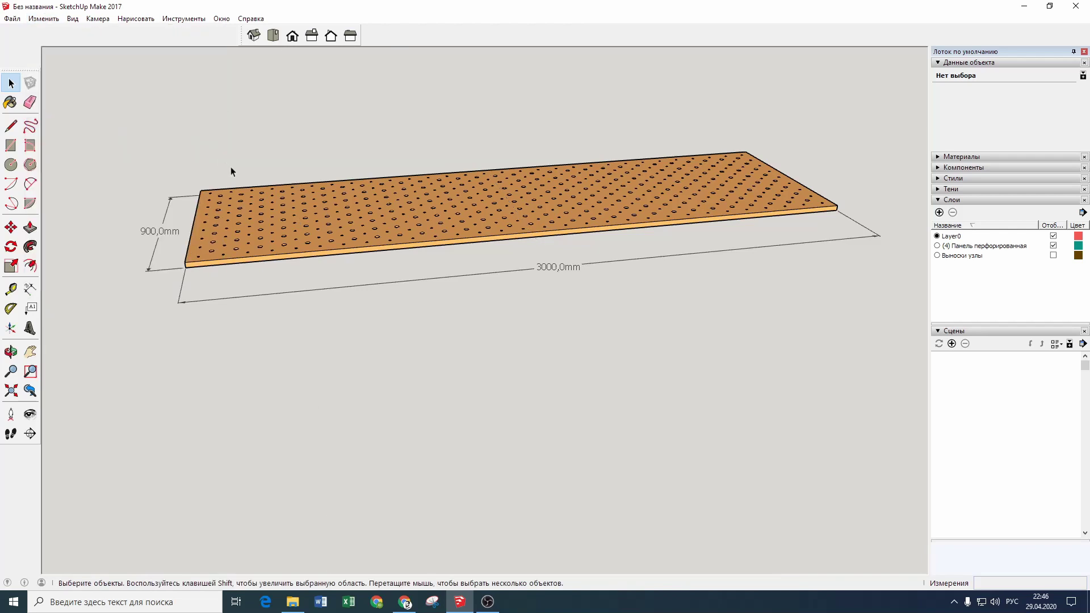
Step: Orbit and zoom to review the finished 3000 × 900 mm perforated panel
scroll(230, 166, down, 3)
mouse_move(284, 204)
middle_down()
mouse_move(431, 287)
mouse_move(588, 224)
middle_up()
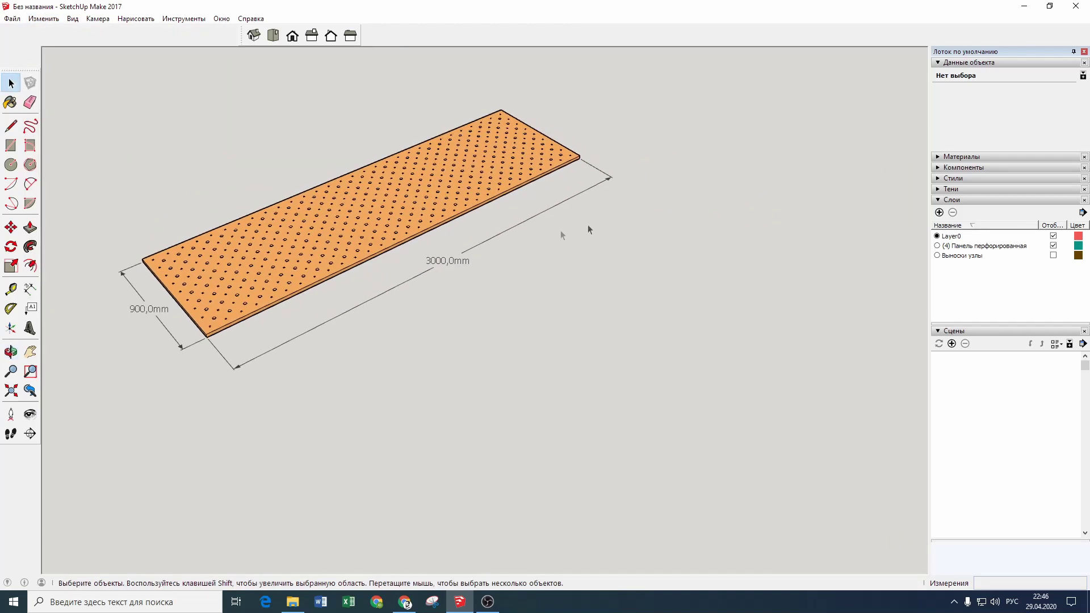
scroll(596, 210, down, 2)
scroll(427, 135, up, 3)
middle_drag(555, 257, 505, 213)
scroll(587, 316, up, 3)
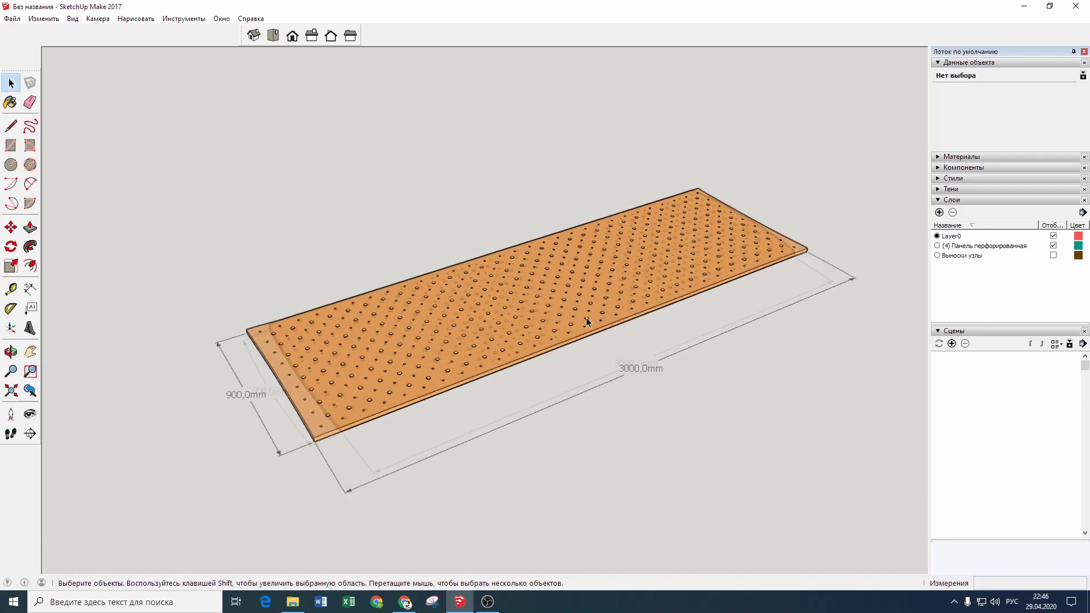
scroll(593, 316, up, 2)
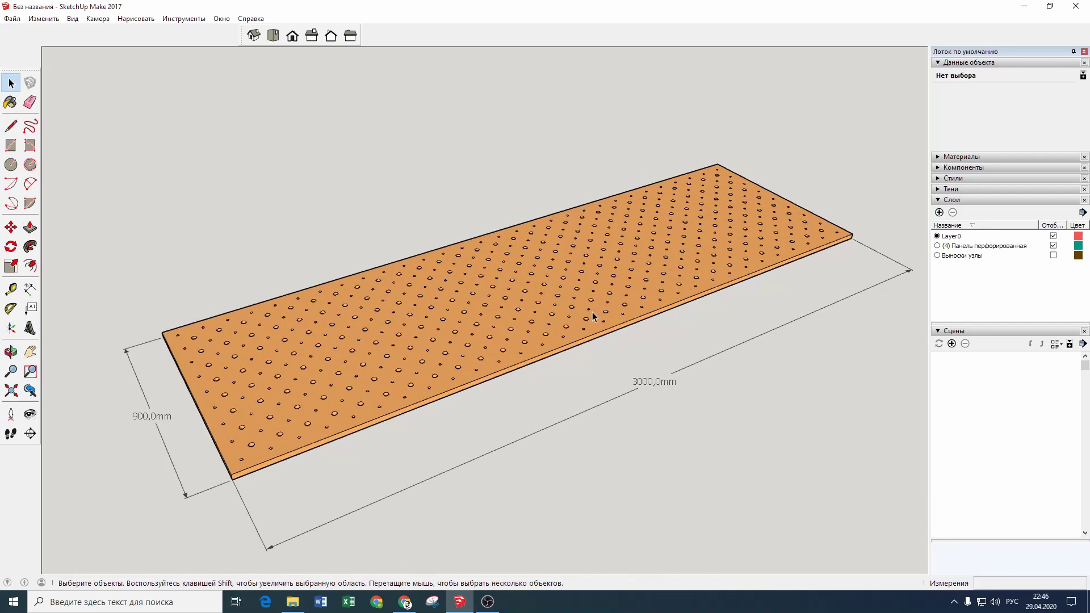
scroll(593, 317, down, 1)
scroll(594, 317, down, 1)
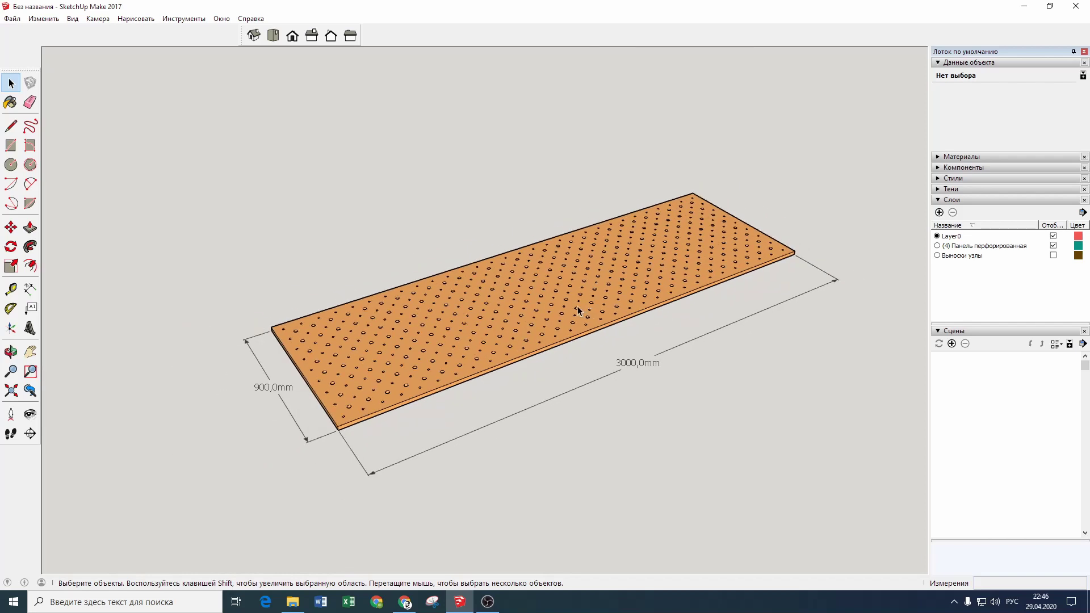
scroll(579, 309, down, 2)
scroll(580, 309, down, 2)
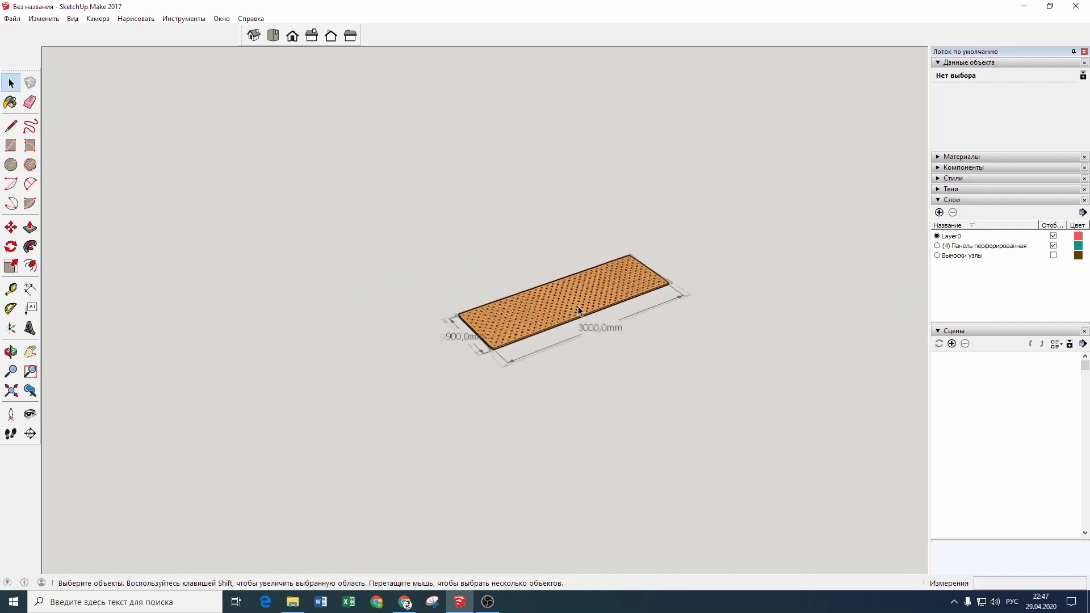
scroll(579, 310, down, 1)
scroll(579, 309, down, 1)
scroll(579, 310, down, 1)
scroll(579, 309, down, 1)
scroll(579, 309, down, 2)
scroll(580, 309, down, 2)
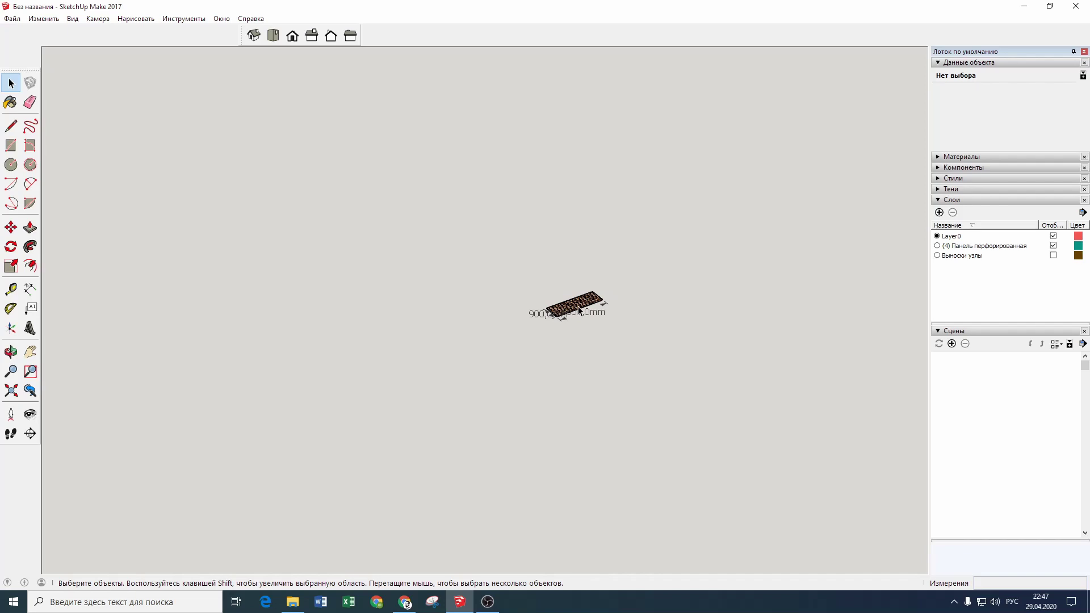